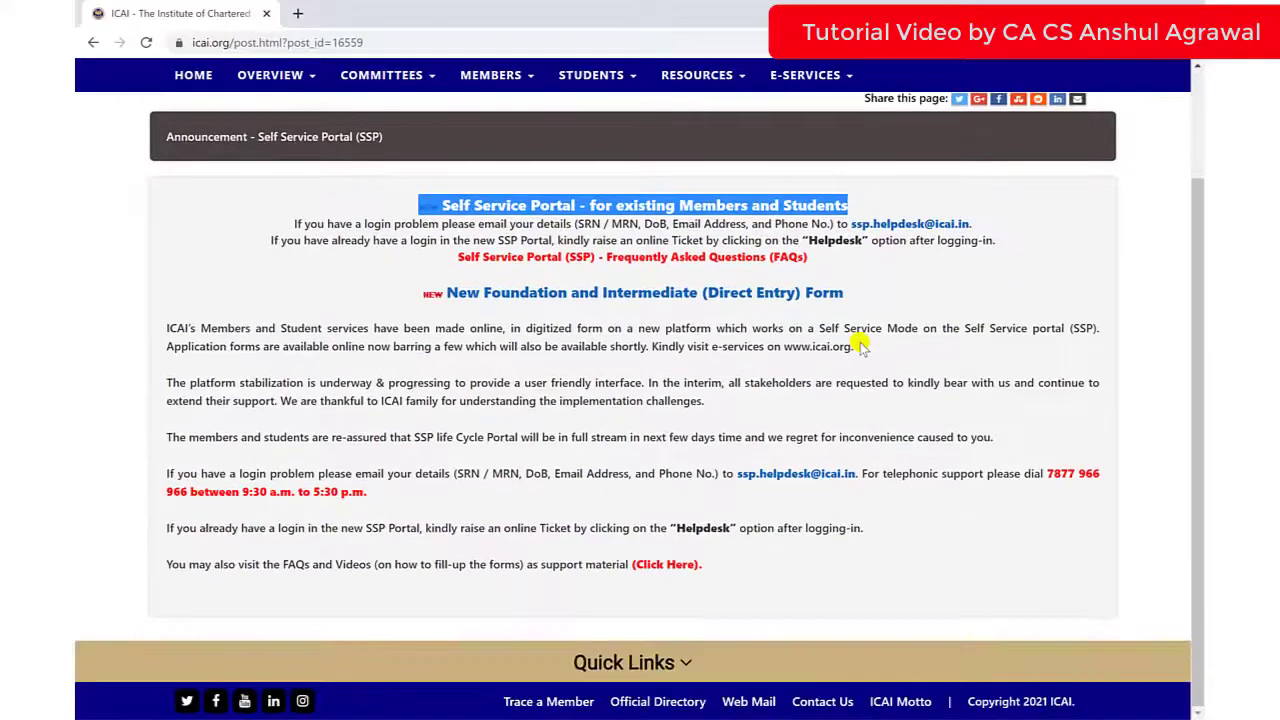
- Open the Self Service Portal sign-in page, view Forgot Password, and return to the login form
{"action": "scroll", "coordinate": [858, 346], "scroll_direction": "up", "scroll_amount": 3}
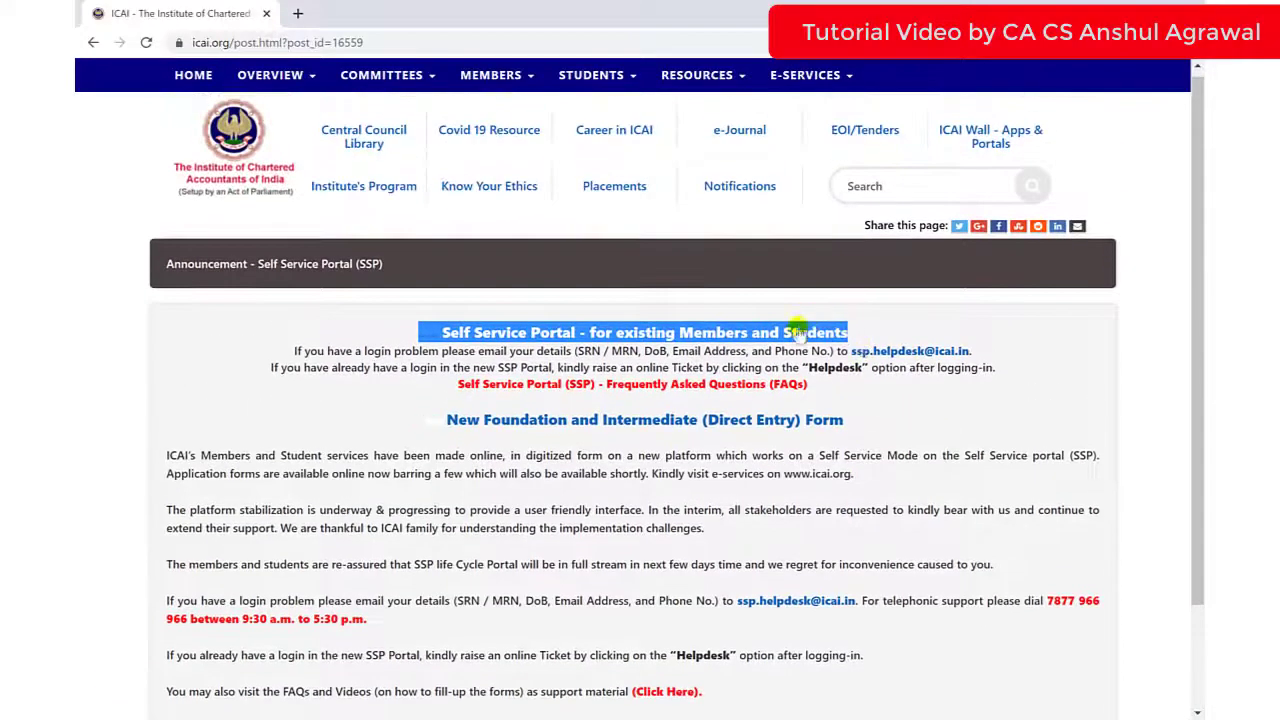
{"action": "left_click", "coordinate": [800, 332]}
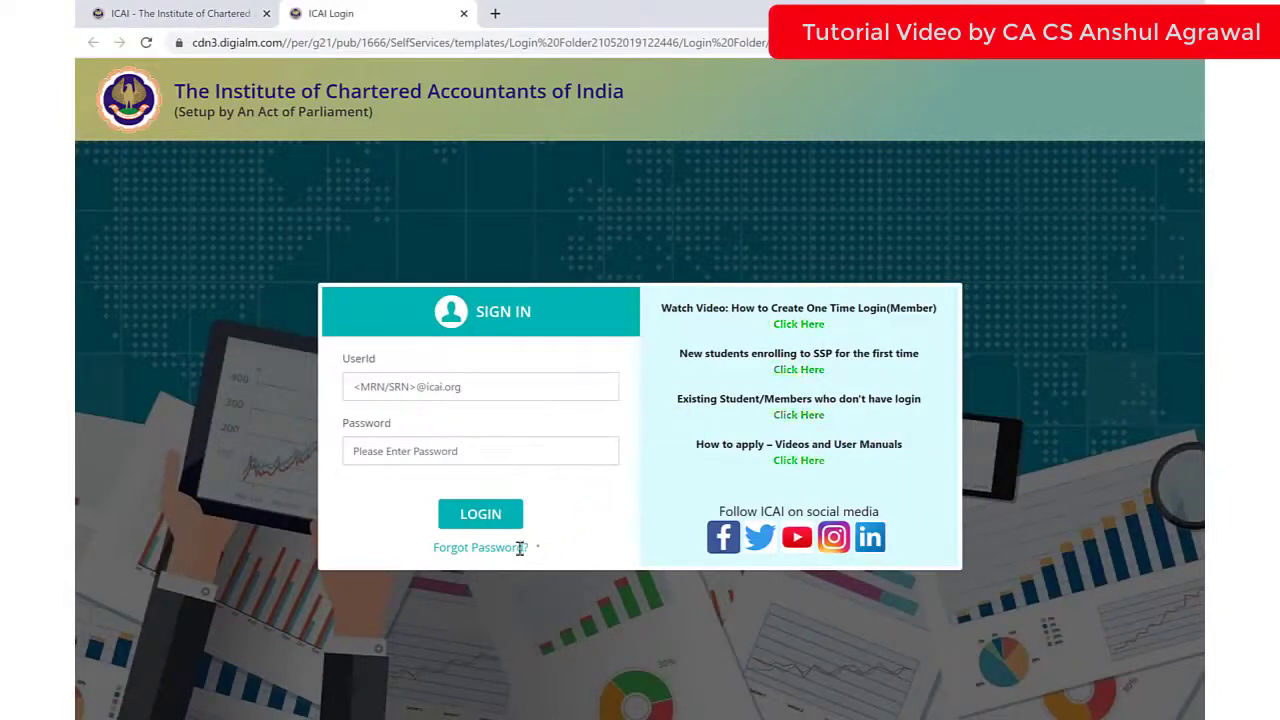
{"action": "left_click_drag", "start_coordinate": [520, 549], "coordinate": [449, 548]}
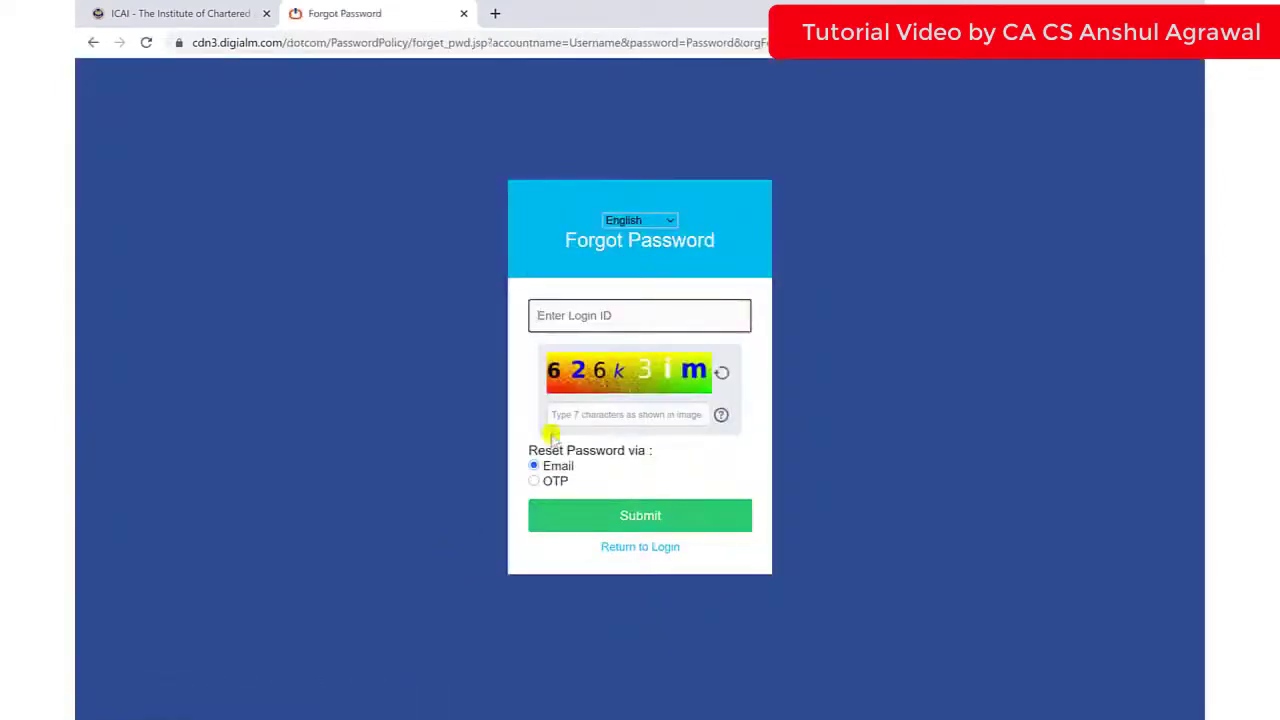
{"action": "left_click", "coordinate": [577, 232]}
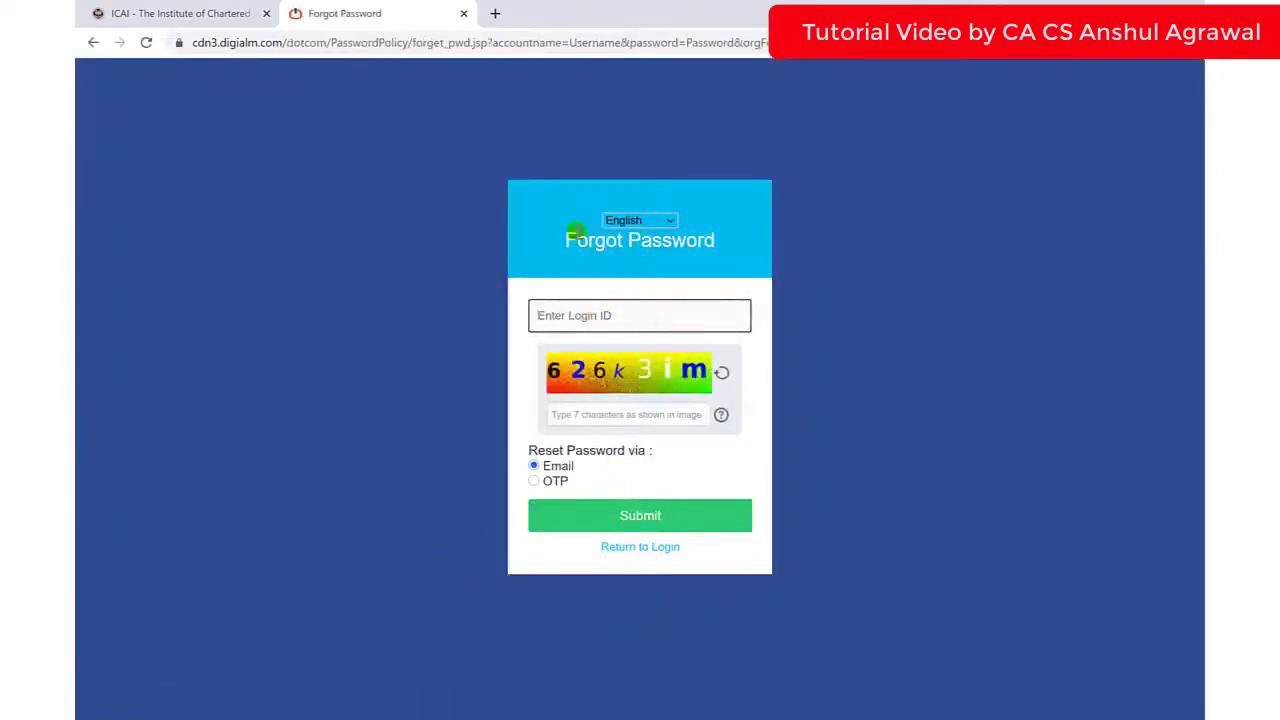
{"action": "left_click", "coordinate": [609, 546]}
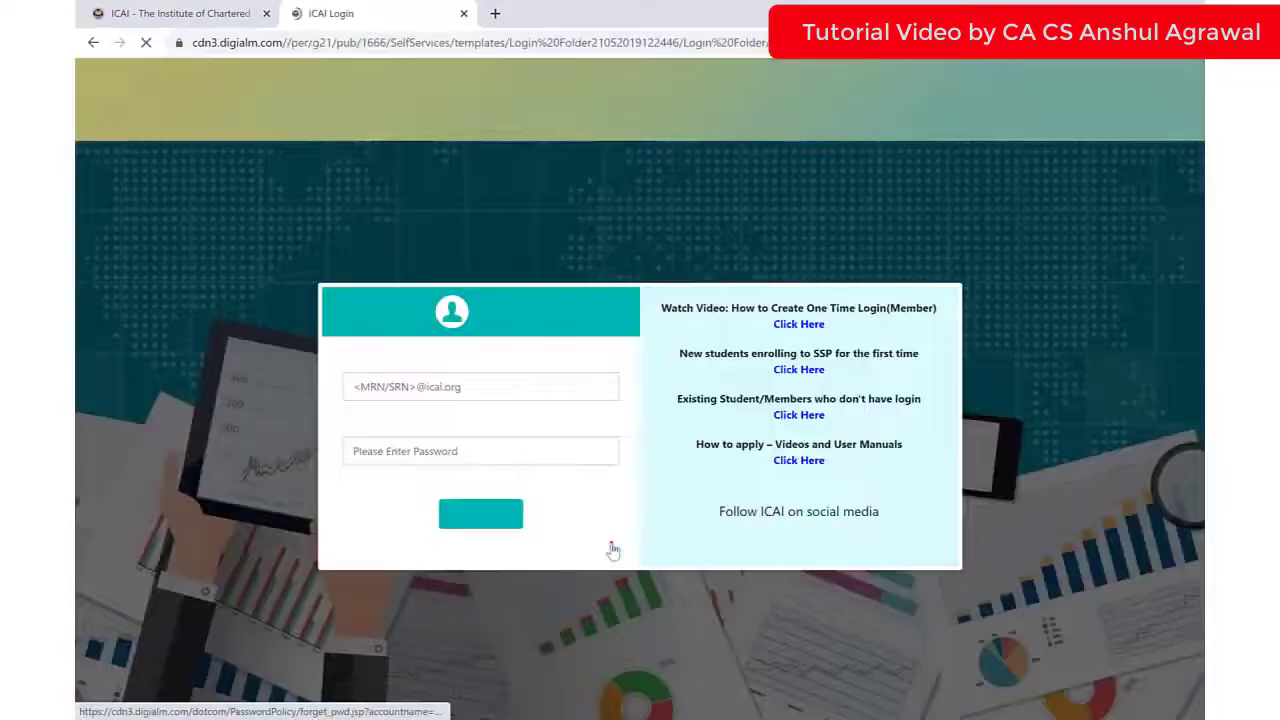
{"action": "left_click", "coordinate": [456, 390]}
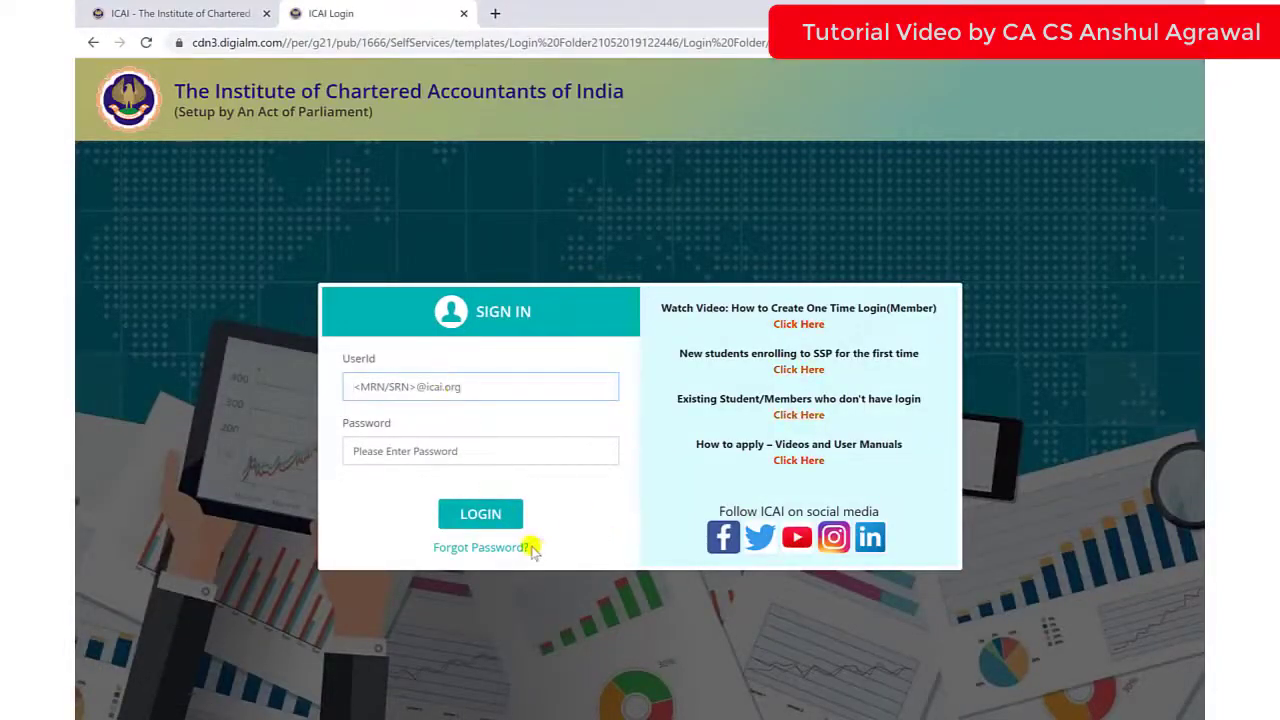
- Log in with the student's SRN-based user ID and password
{"action": "left_click", "coordinate": [422, 386]}
{"action": "type", "text": "W"}
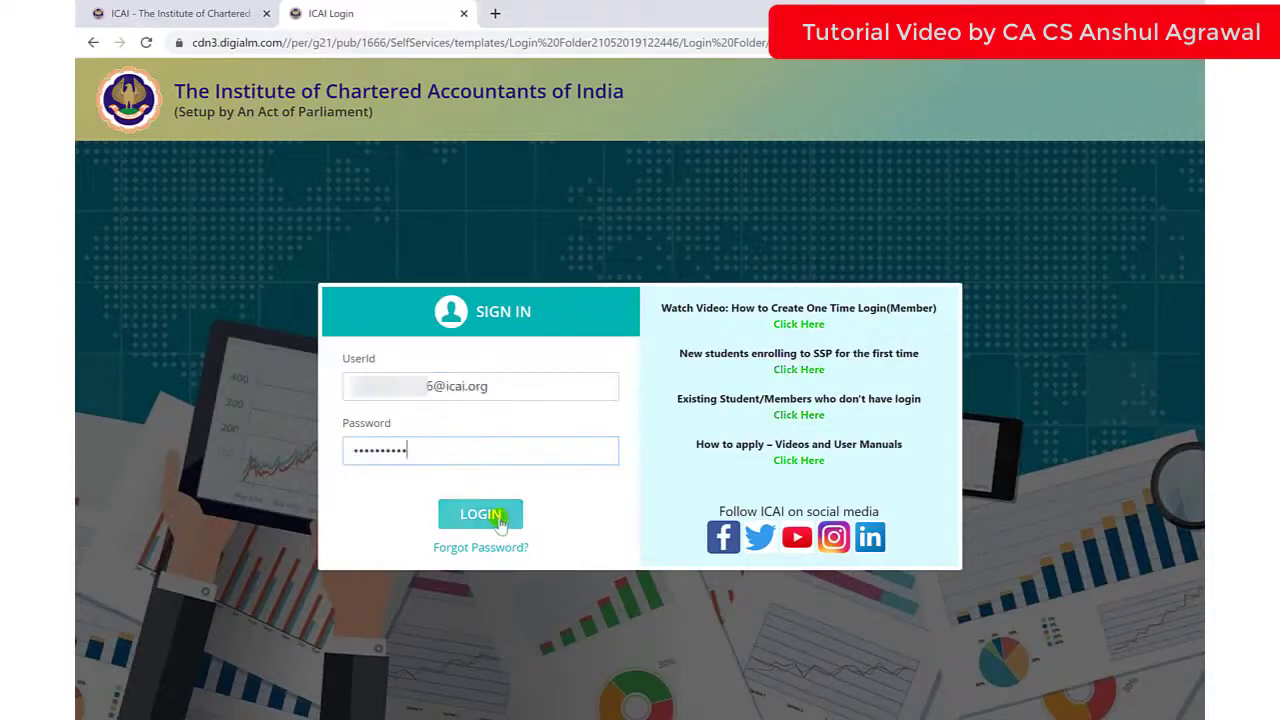
{"action": "left_click", "coordinate": [499, 522]}
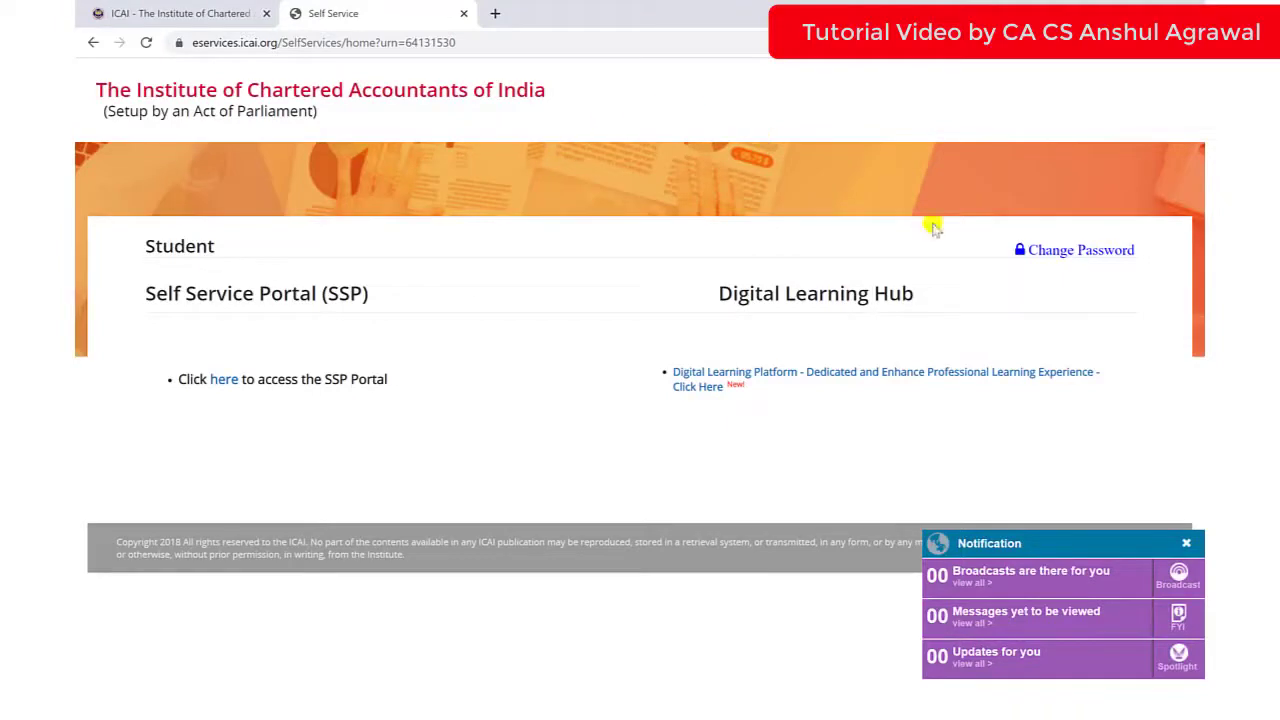
- Follow the 'Click here to access the SSP Portal' link to reach the dashboard
{"action": "left_click_drag", "start_coordinate": [395, 386], "coordinate": [172, 383]}
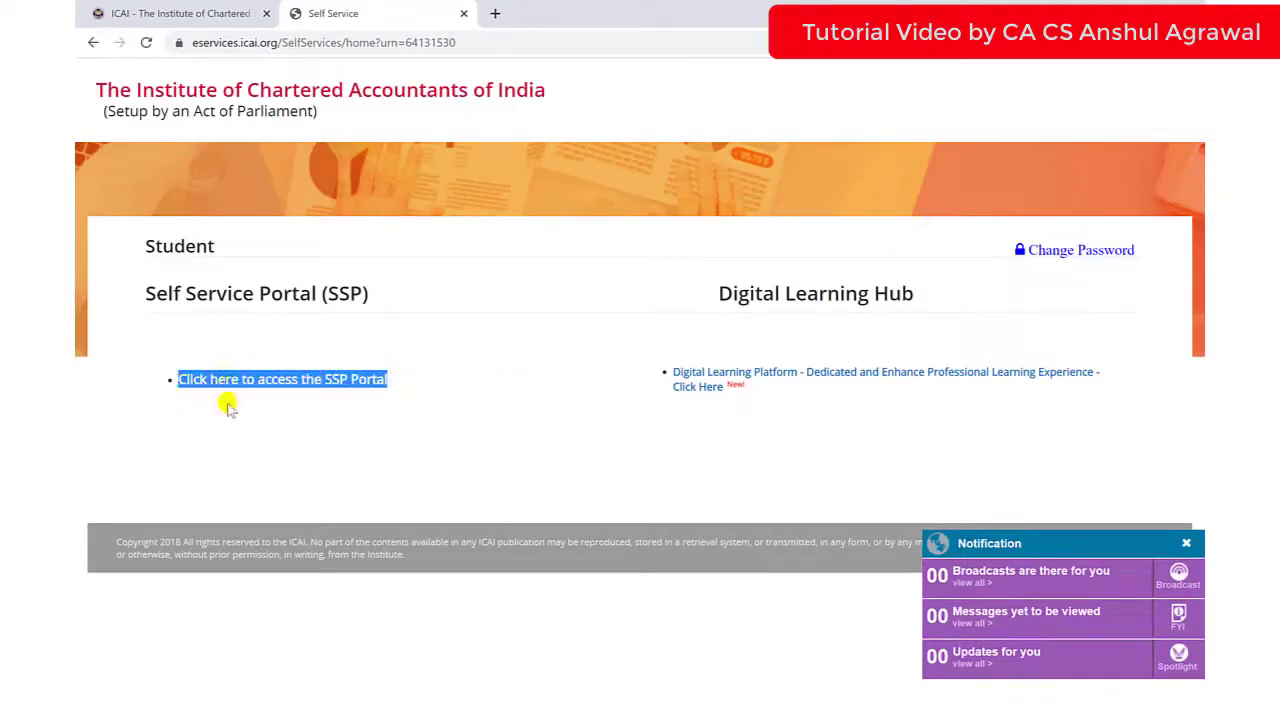
{"action": "left_click", "coordinate": [223, 396]}
{"action": "left_click", "coordinate": [224, 381]}
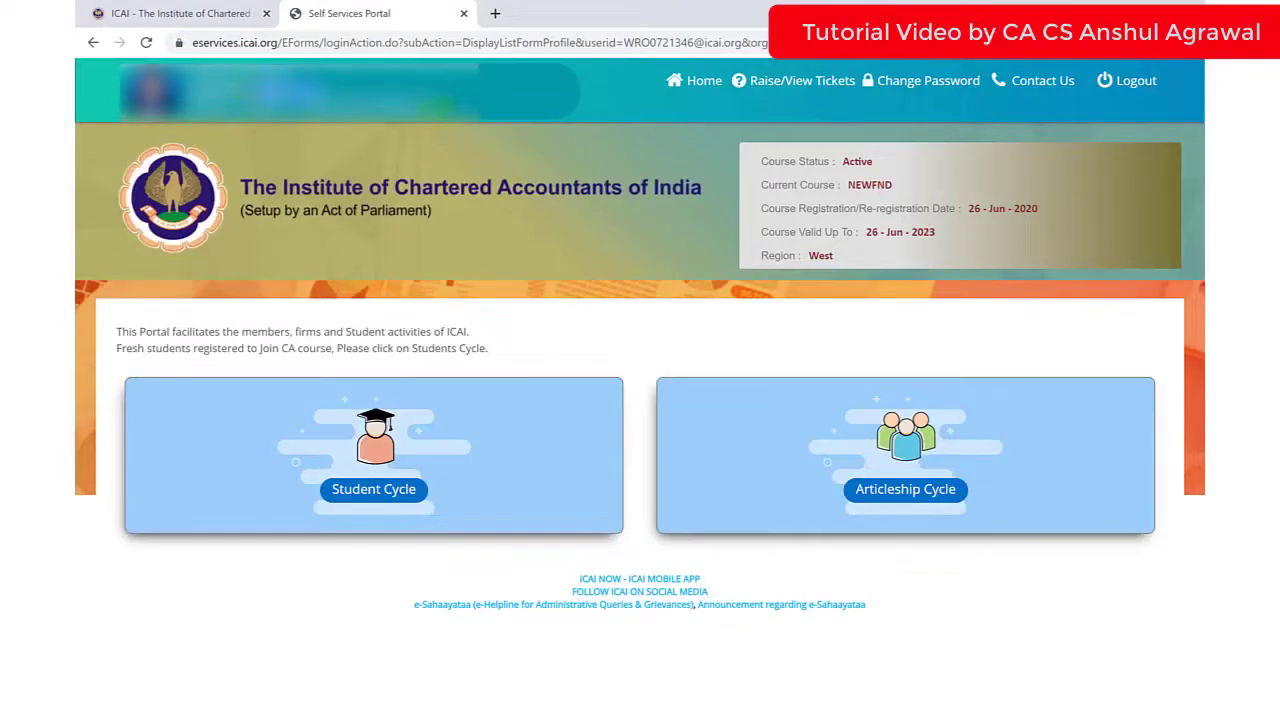
- Review the Active NEWFND course status and dates, then open the Student Cycle module
{"action": "double_click", "coordinate": [862, 160]}
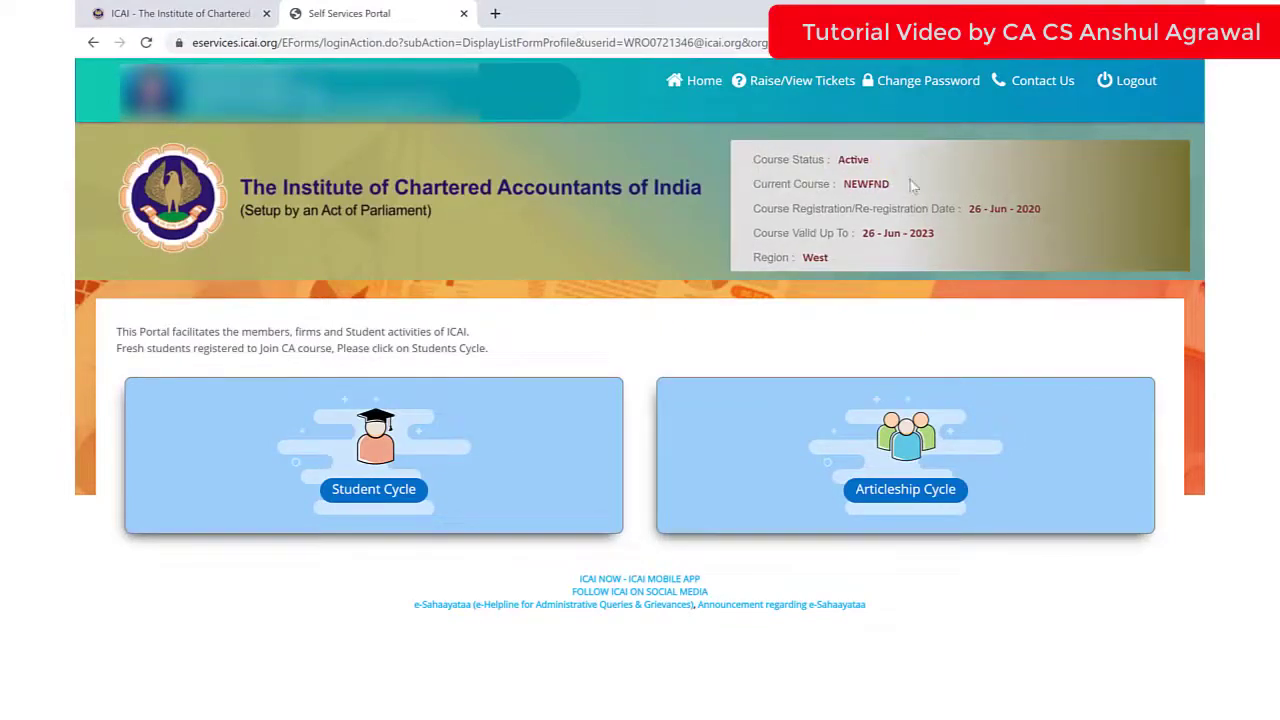
{"action": "double_click", "coordinate": [880, 184]}
{"action": "left_click_drag", "start_coordinate": [972, 208], "coordinate": [1048, 207]}
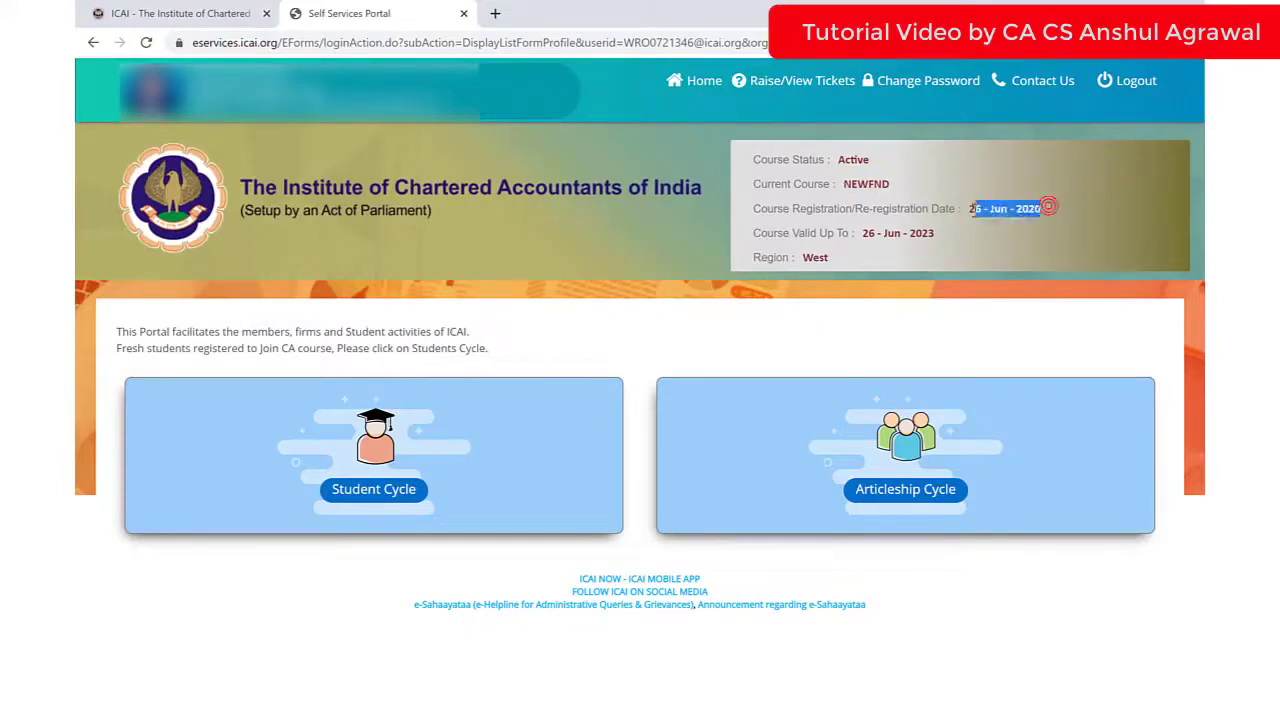
{"action": "left_click_drag", "start_coordinate": [936, 236], "coordinate": [813, 259]}
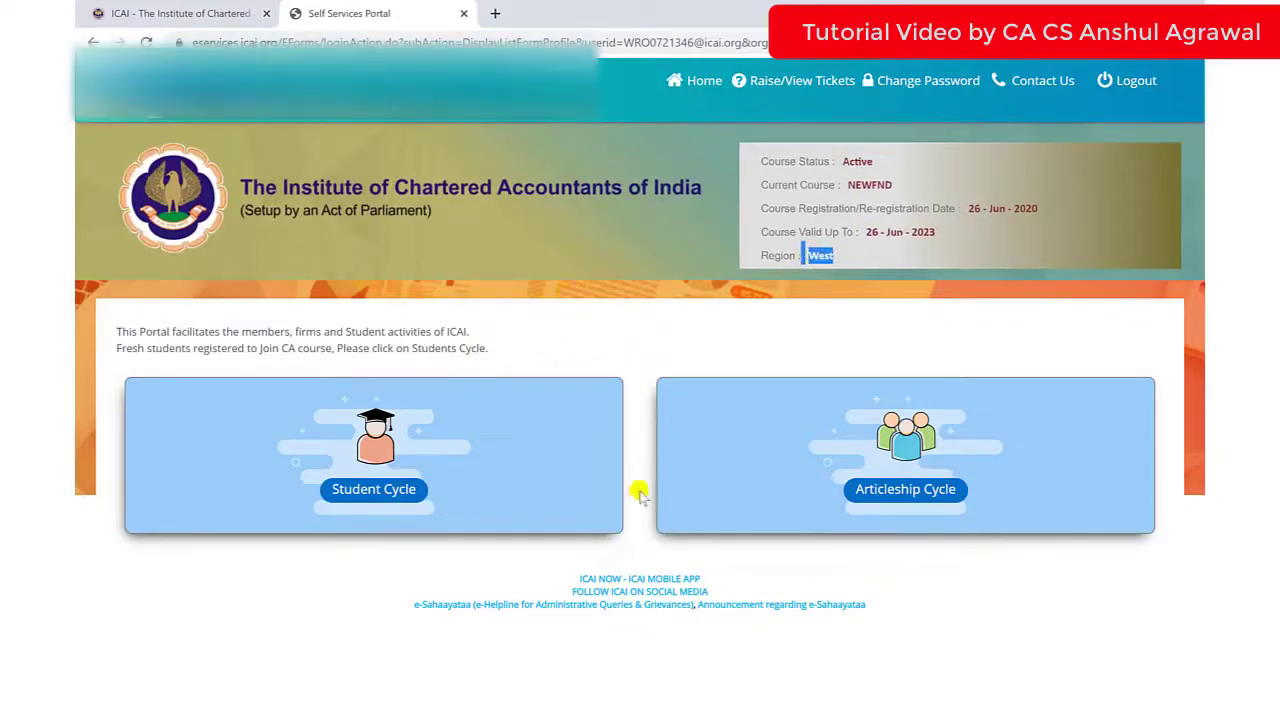
{"action": "mouse_move", "coordinate": [398, 489]}
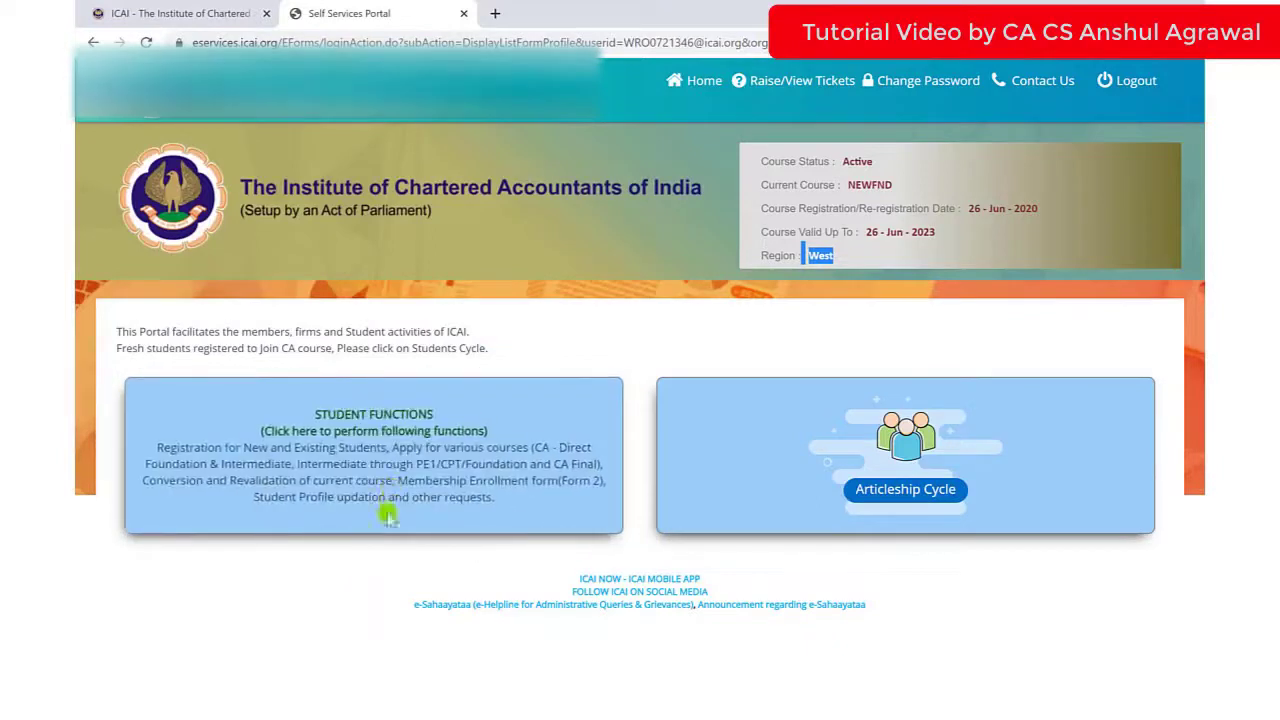
{"action": "left_click", "coordinate": [376, 502]}
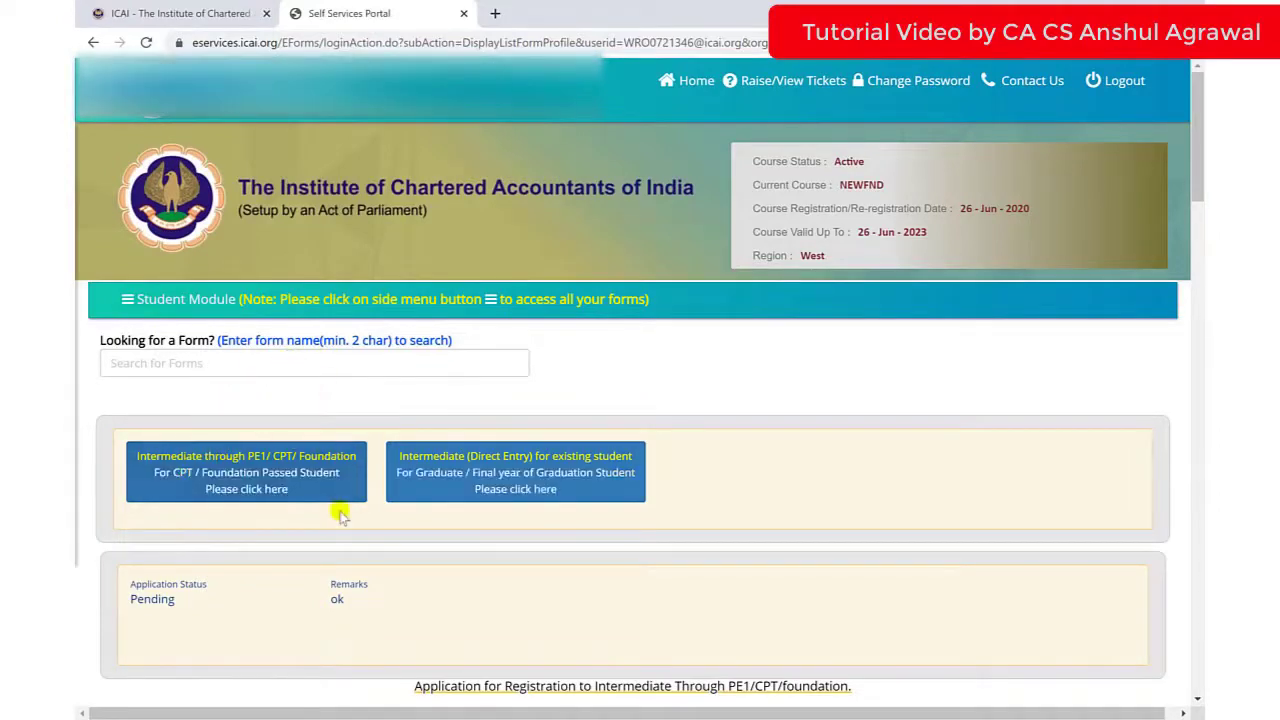
- Check the Pending status with remark 'ok', then start the Intermediate through PE1/CPT/Foundation form
{"action": "scroll", "coordinate": [340, 515], "scroll_direction": "down", "scroll_amount": 2}
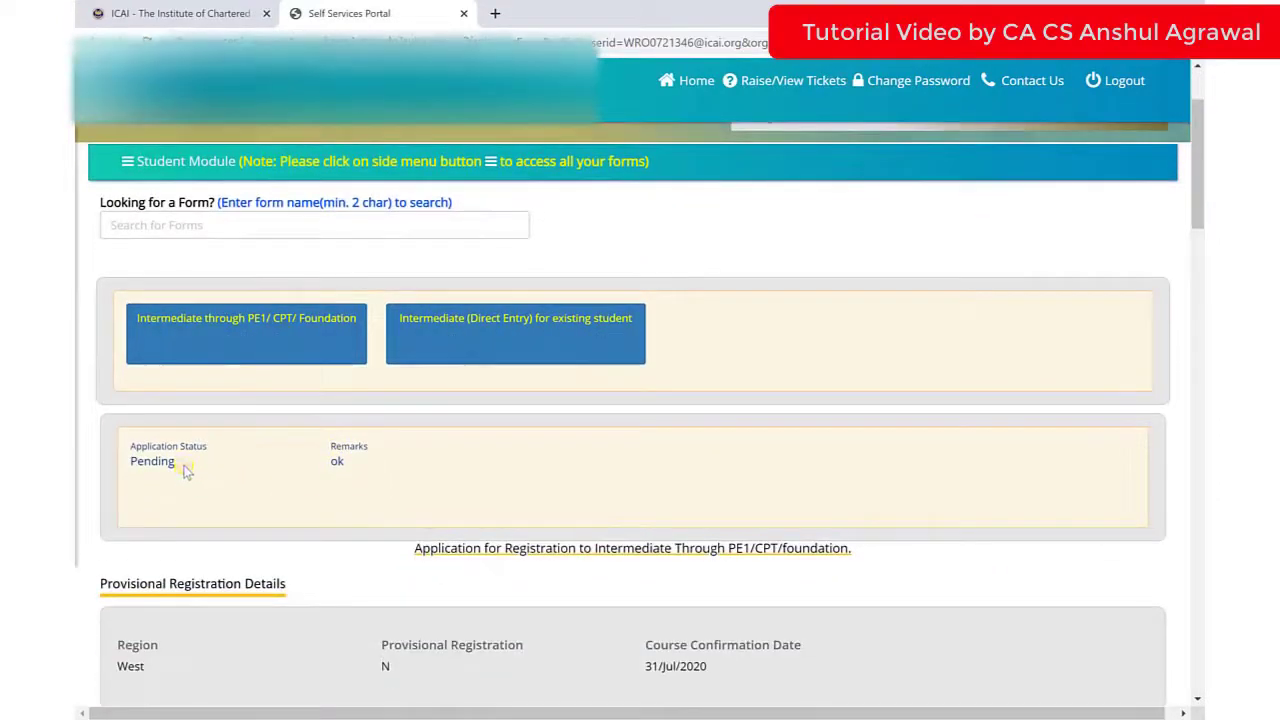
{"action": "double_click", "coordinate": [152, 461]}
{"action": "double_click", "coordinate": [337, 461]}
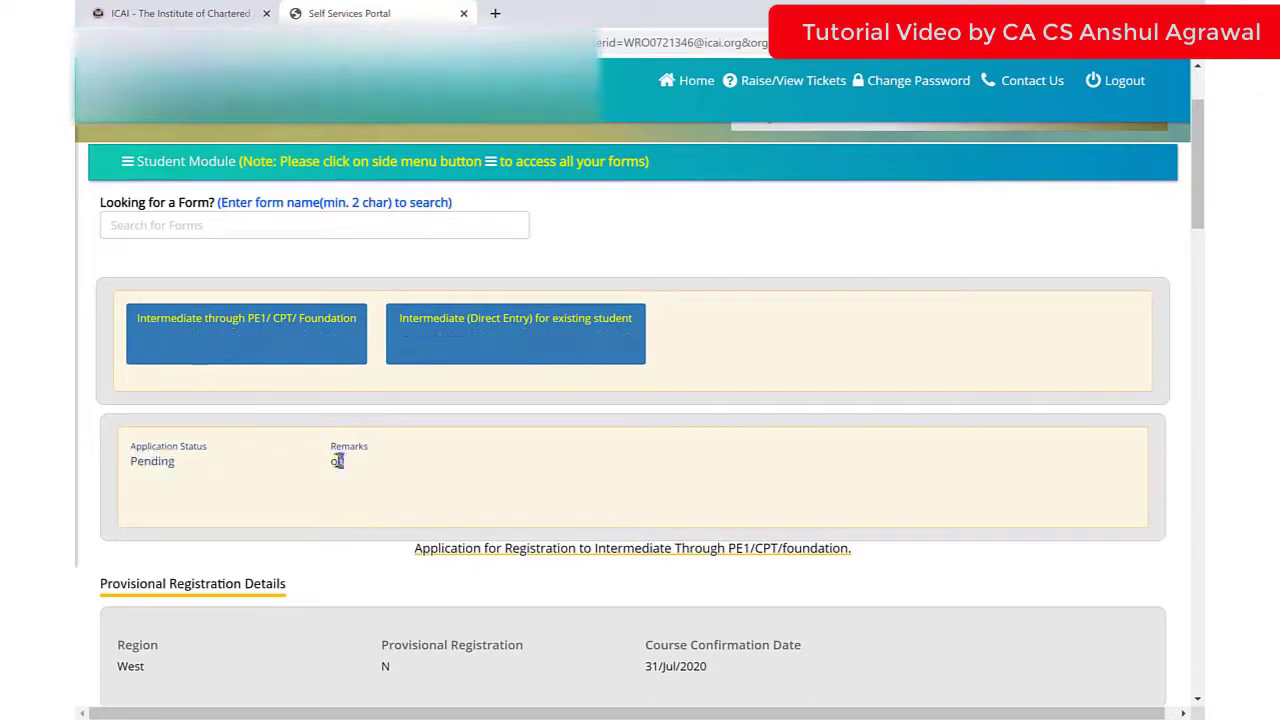
{"action": "triple_click", "coordinate": [337, 461]}
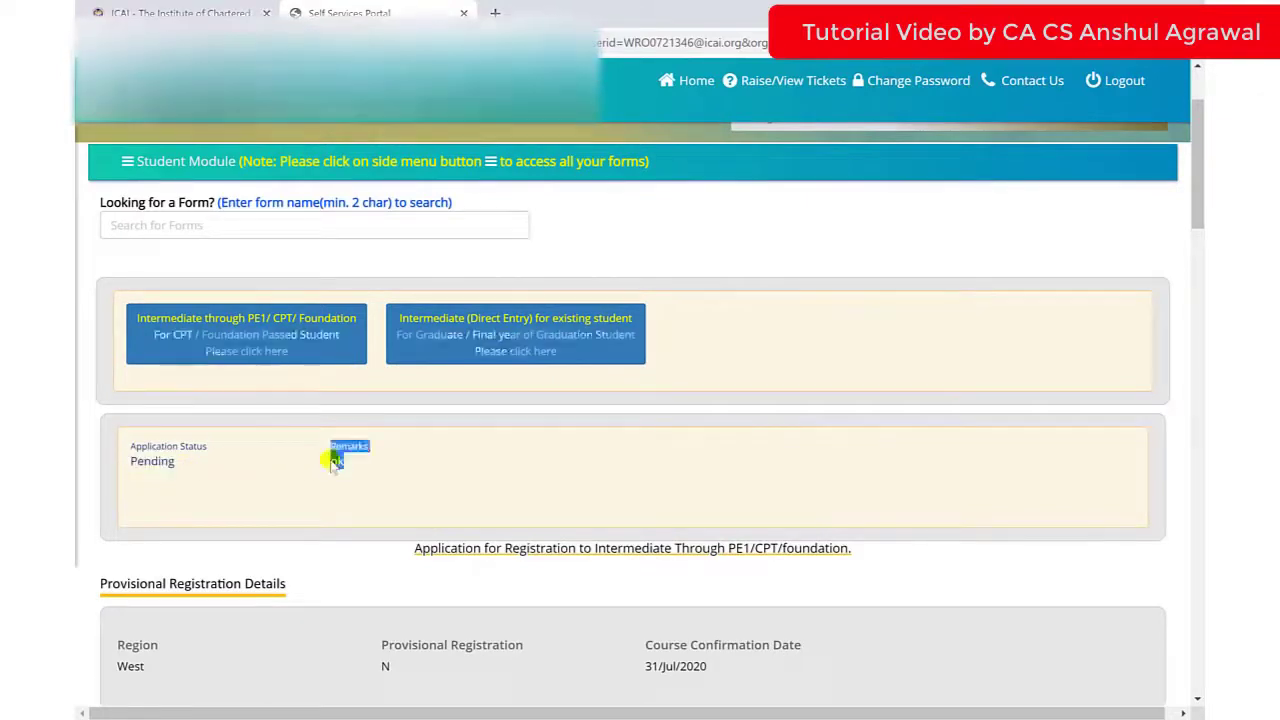
{"action": "left_click", "coordinate": [251, 340]}
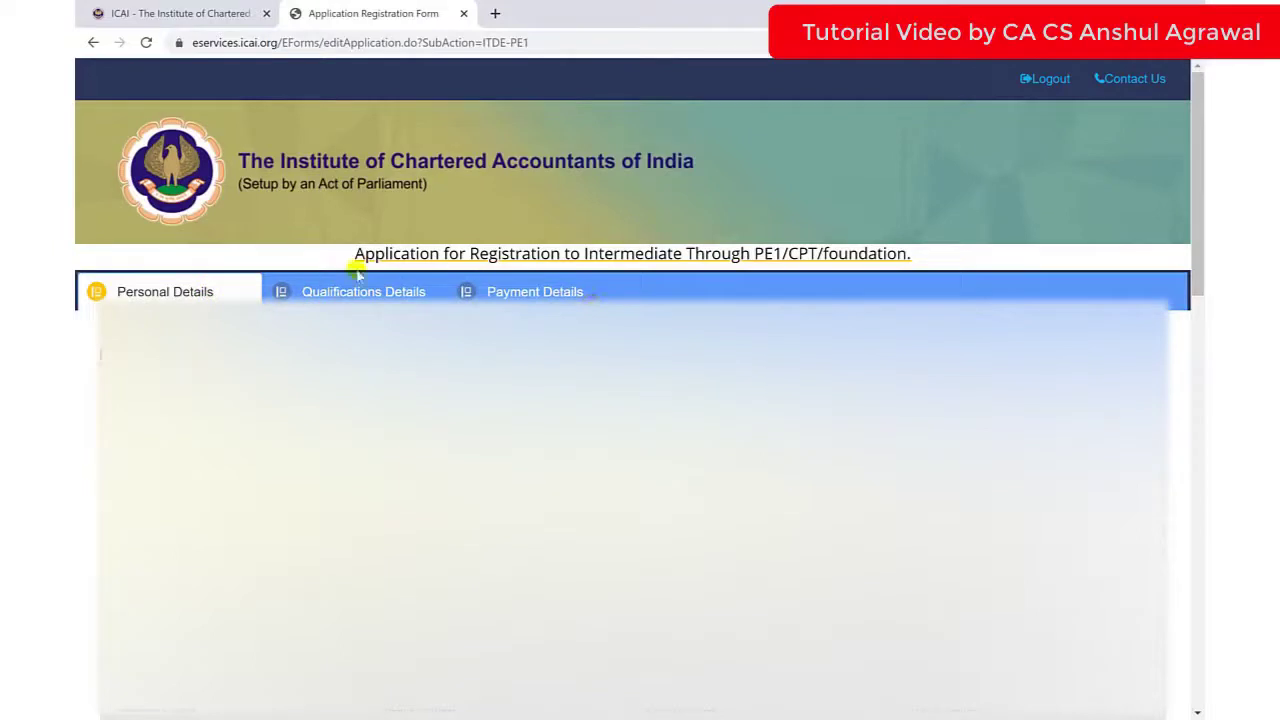
- Save the Personal Details and dismiss the 'Data Saved Successfully' alert
{"action": "left_click_drag", "start_coordinate": [356, 253], "coordinate": [910, 254]}
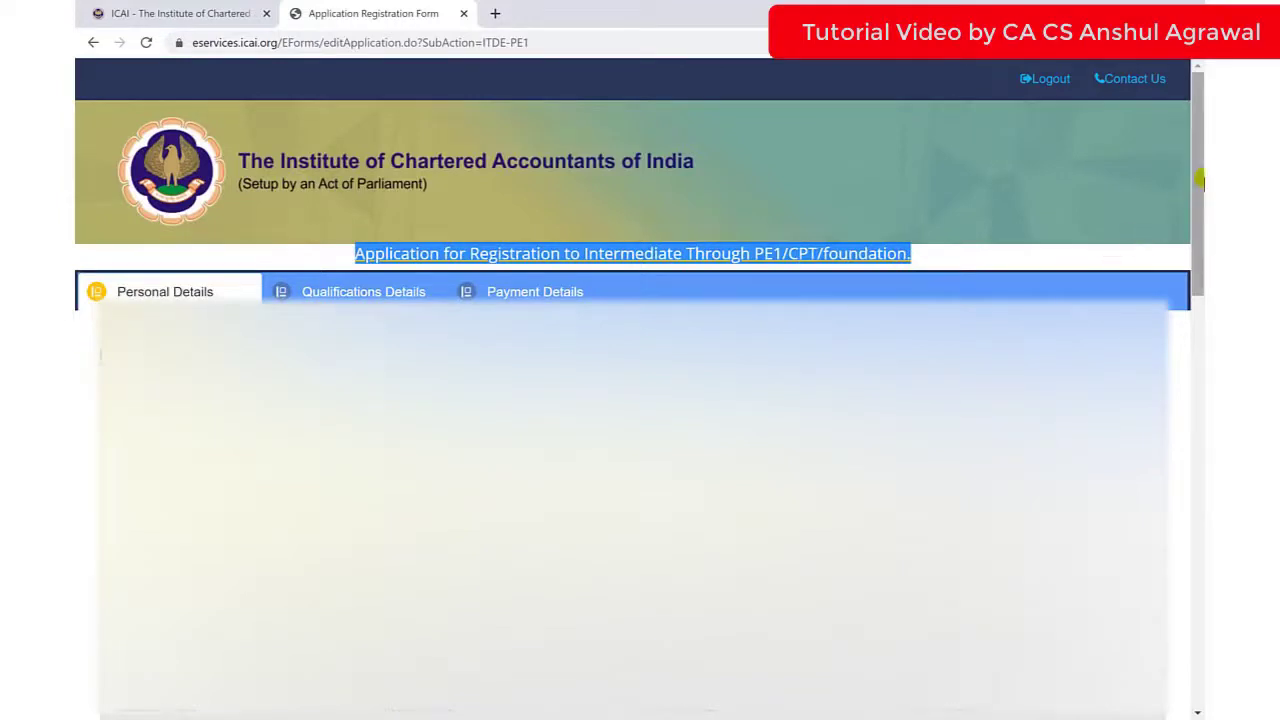
{"action": "left_click_drag", "start_coordinate": [1199, 178], "coordinate": [1199, 688]}
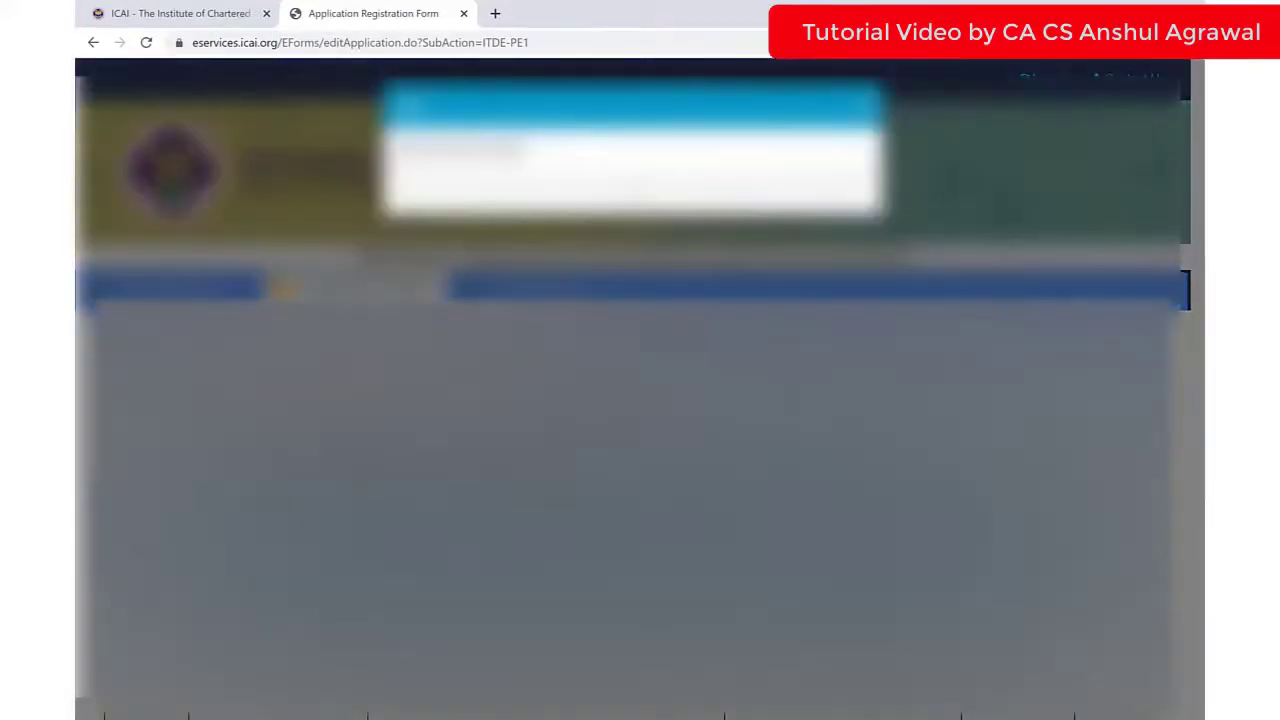
{"action": "left_click", "coordinate": [633, 195]}
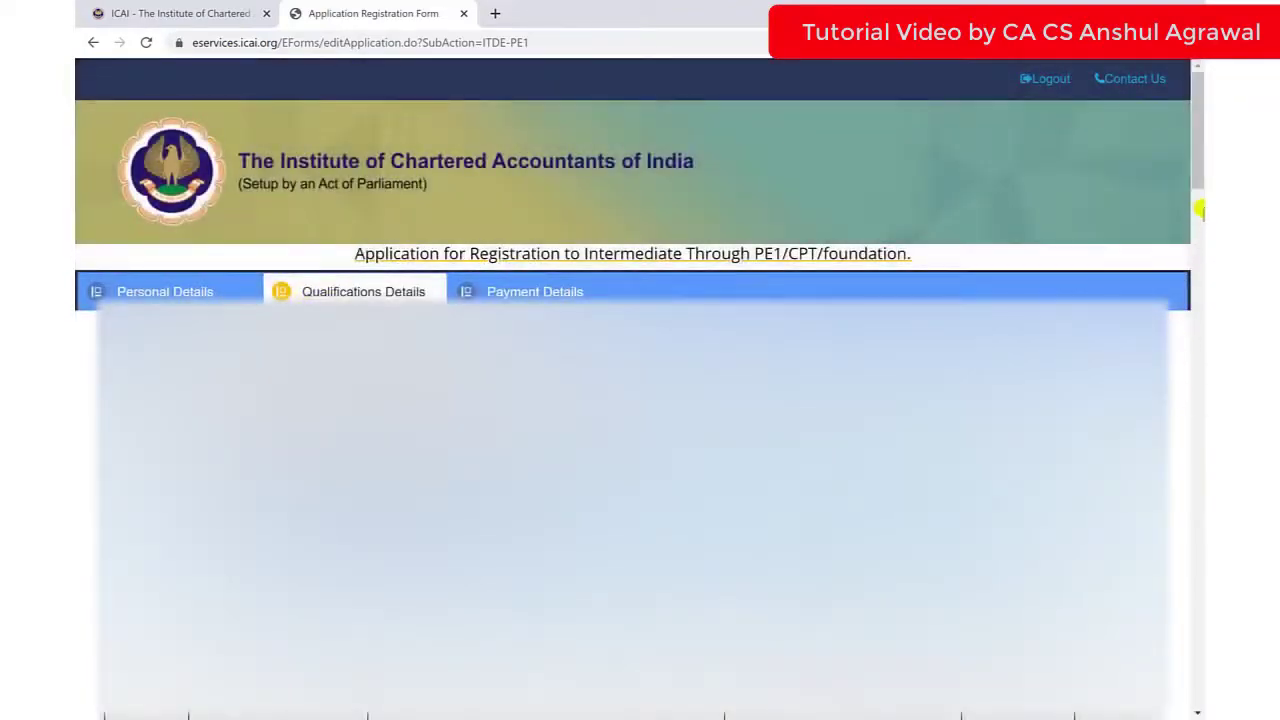
{"action": "mouse_move", "coordinate": [1200, 210]}
{"action": "left_mouse_down"}
{"action": "mouse_move", "coordinate": [1200, 246]}
{"action": "mouse_move", "coordinate": [1200, 232]}
{"action": "left_mouse_up"}
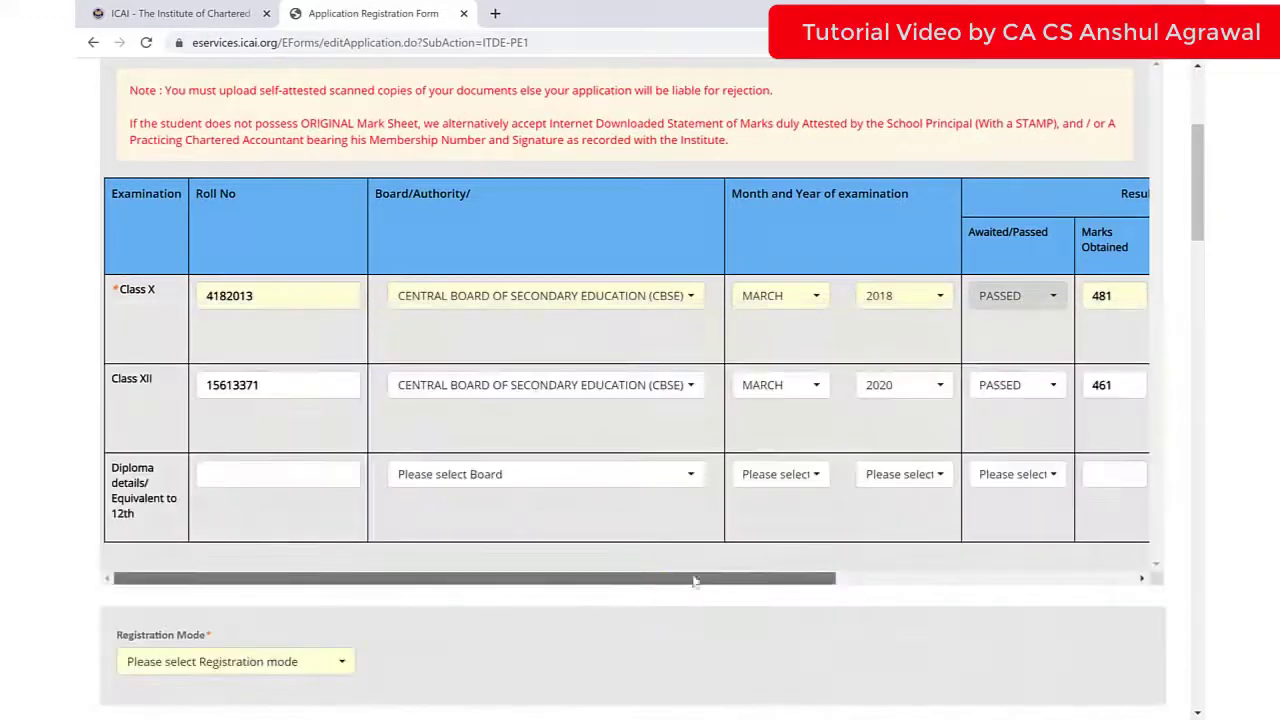
{"action": "left_click_drag", "start_coordinate": [694, 581], "coordinate": [995, 580]}
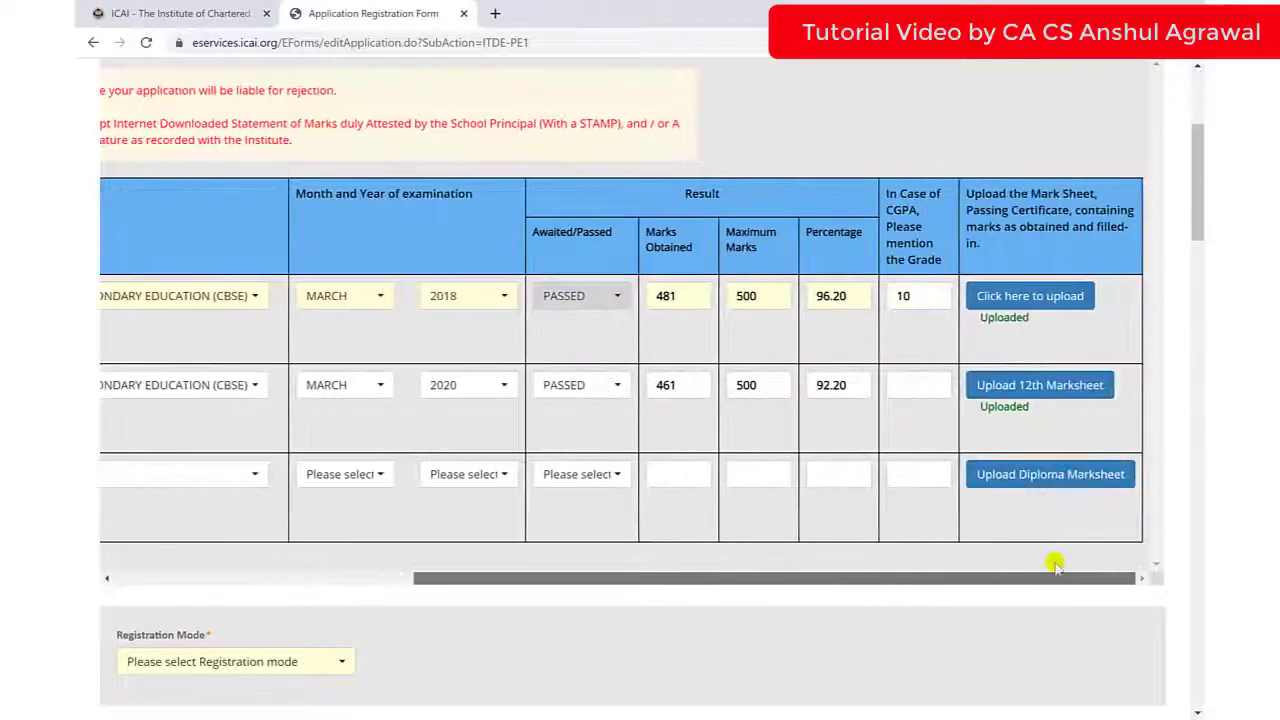
{"action": "left_click_drag", "start_coordinate": [1038, 413], "coordinate": [977, 406]}
{"action": "left_click", "coordinate": [1020, 385]}
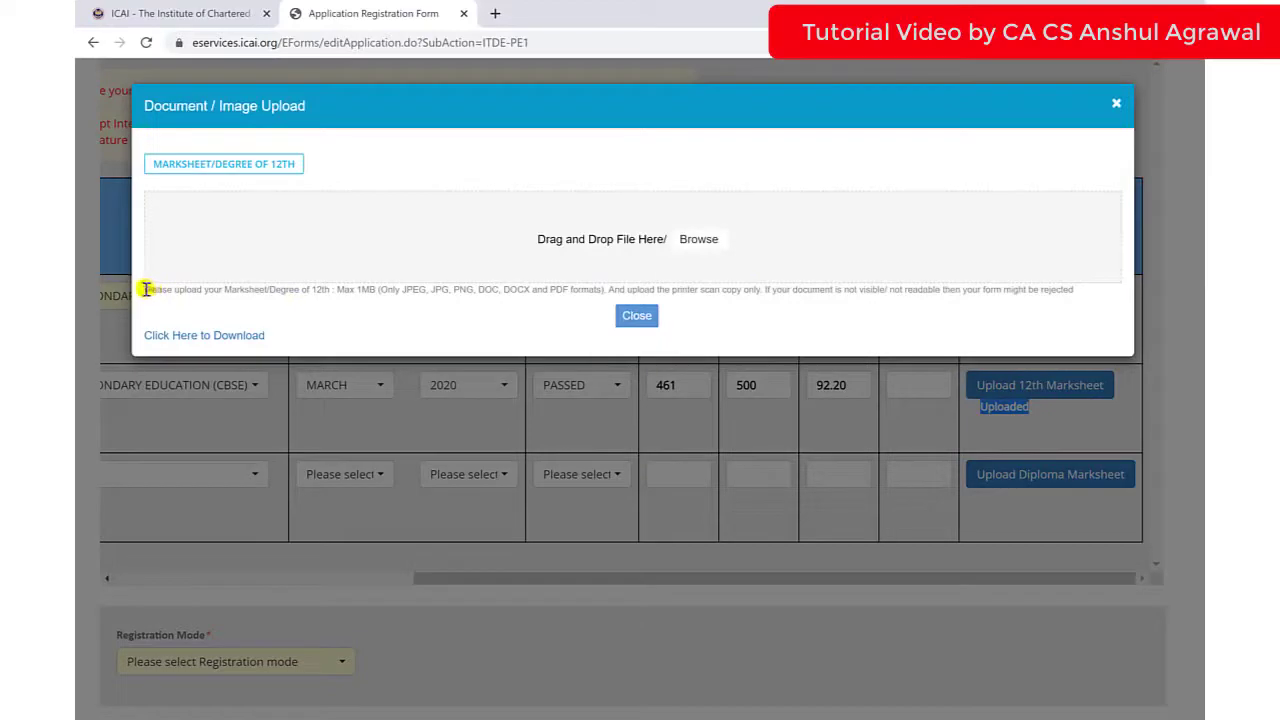
{"action": "left_click_drag", "start_coordinate": [143, 288], "coordinate": [1073, 287]}
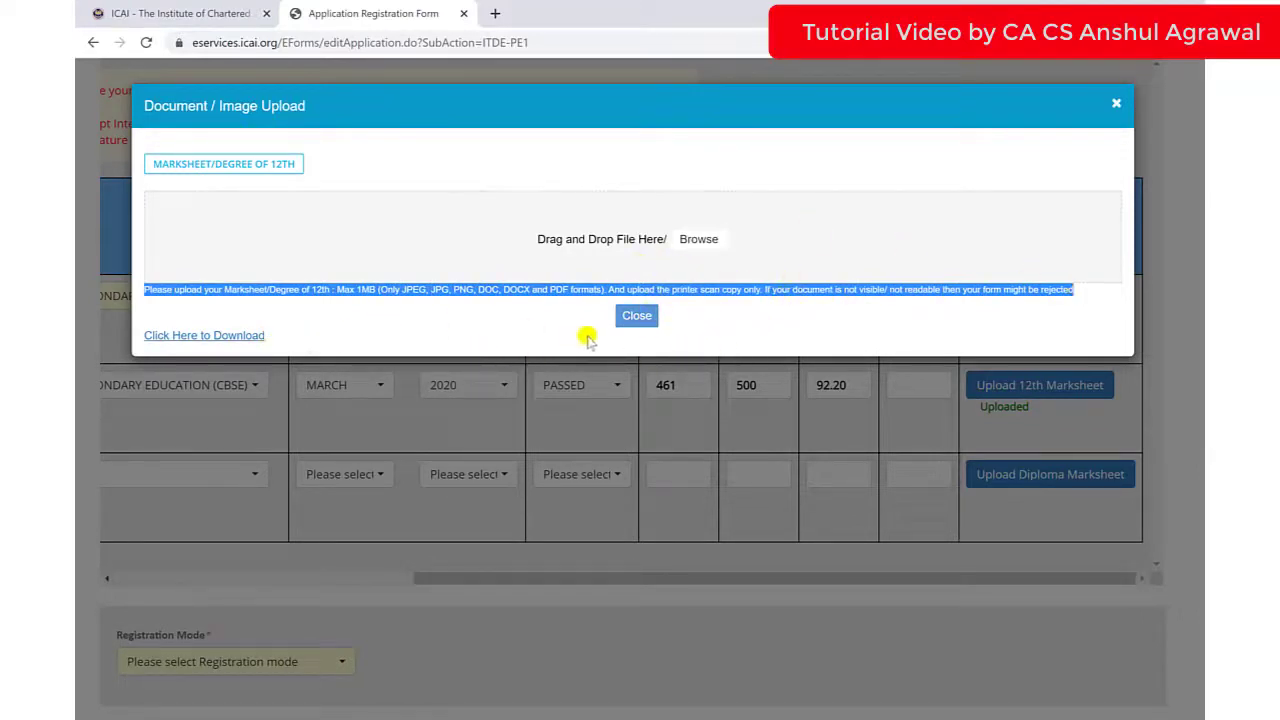
{"action": "left_click", "coordinate": [636, 317]}
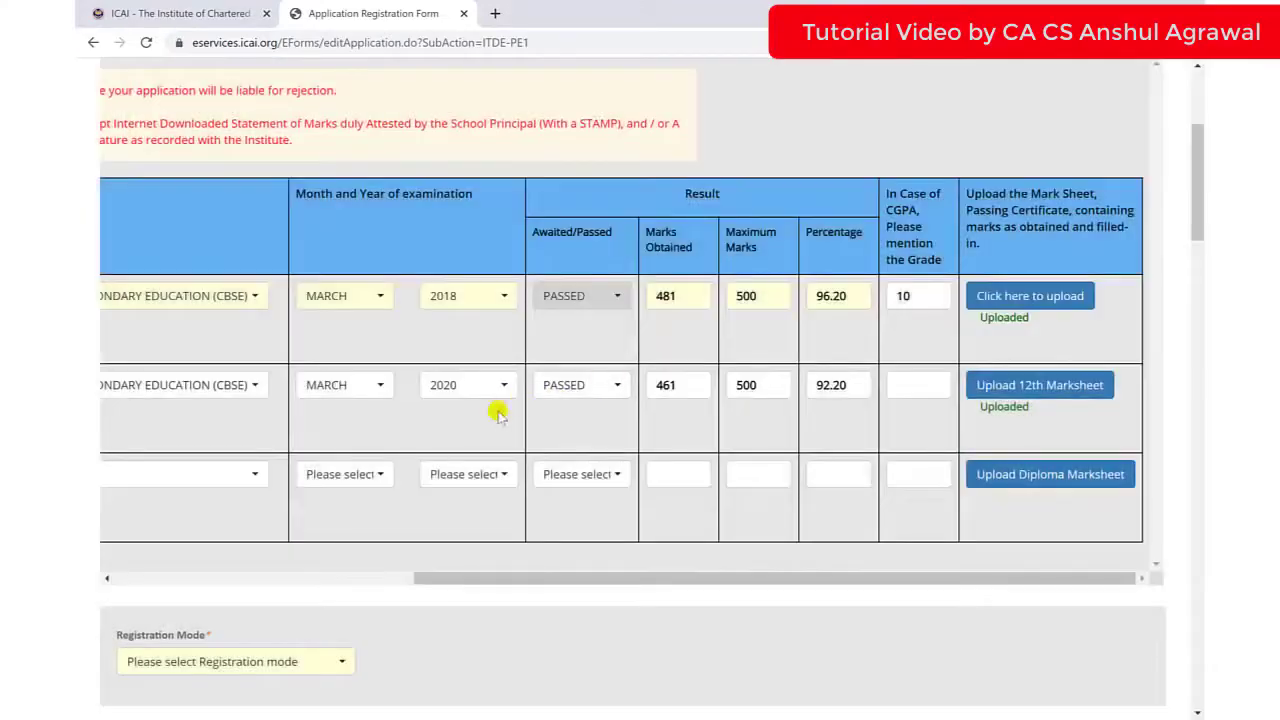
- Set the Registration Mode to NEWFND
{"action": "scroll", "coordinate": [471, 445], "scroll_direction": "down", "scroll_amount": 3}
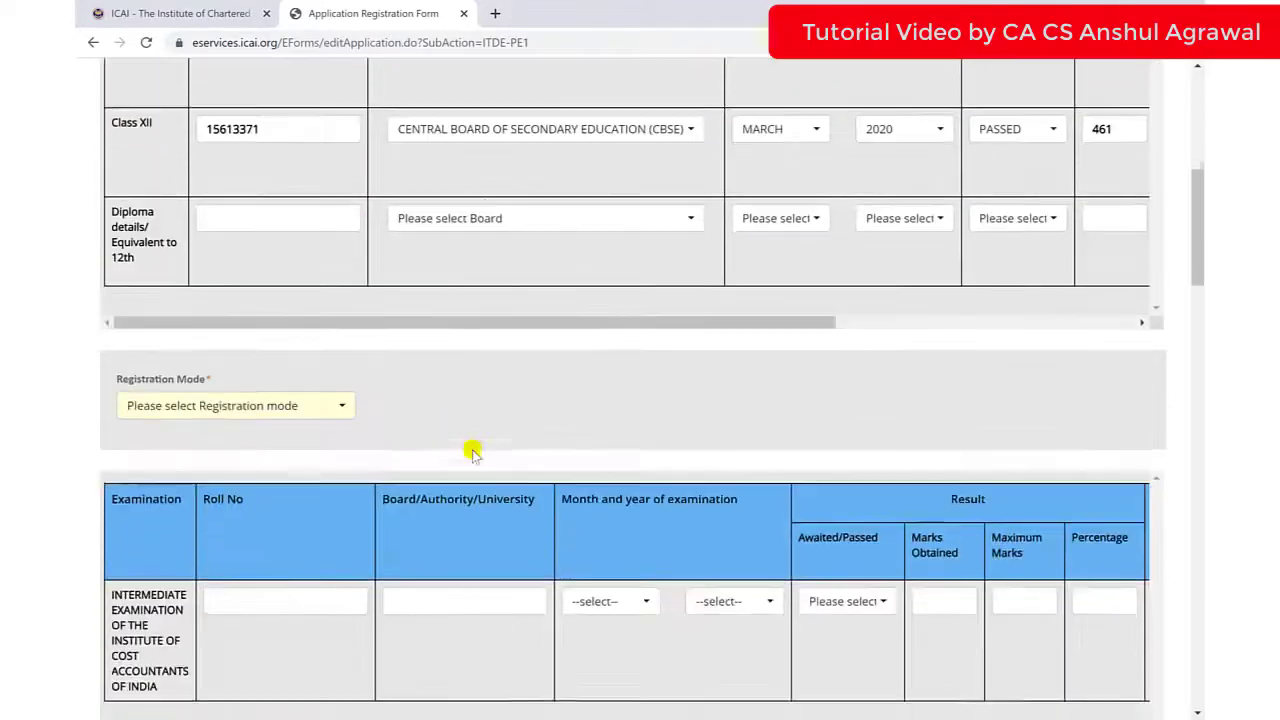
{"action": "left_click_drag", "start_coordinate": [112, 367], "coordinate": [210, 372]}
{"action": "left_click", "coordinate": [263, 396]}
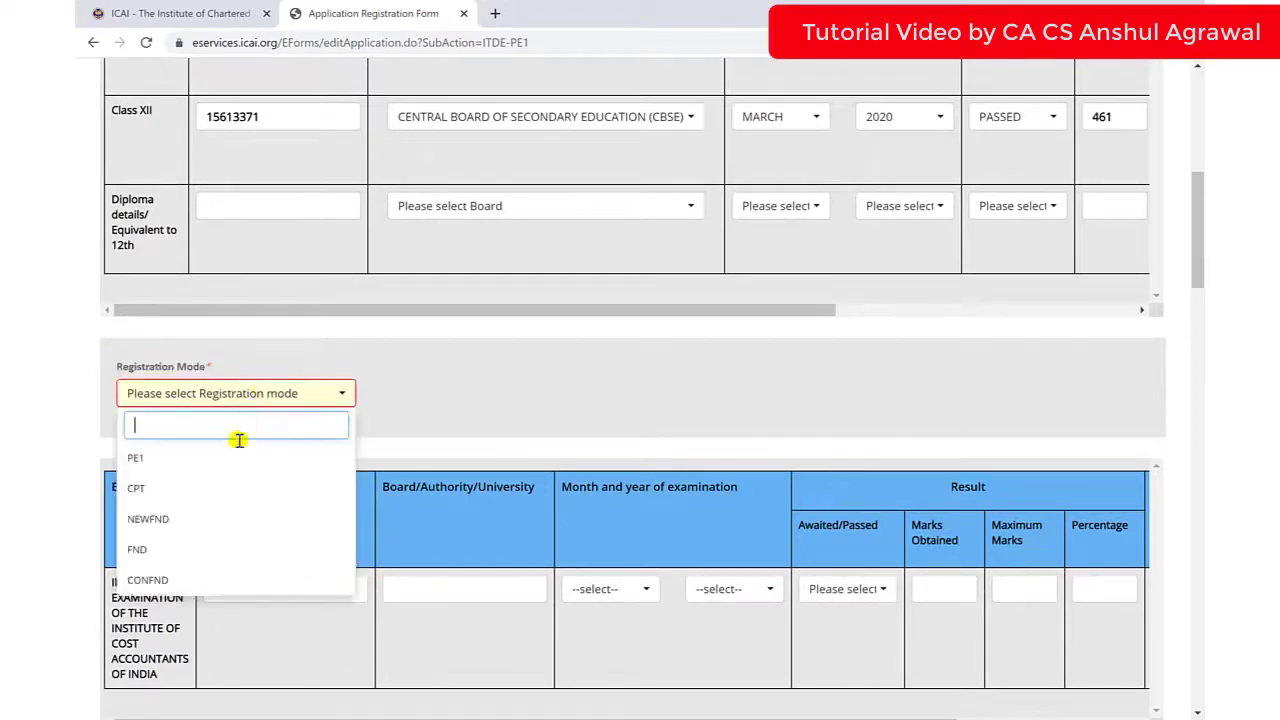
{"action": "left_click", "coordinate": [188, 521]}
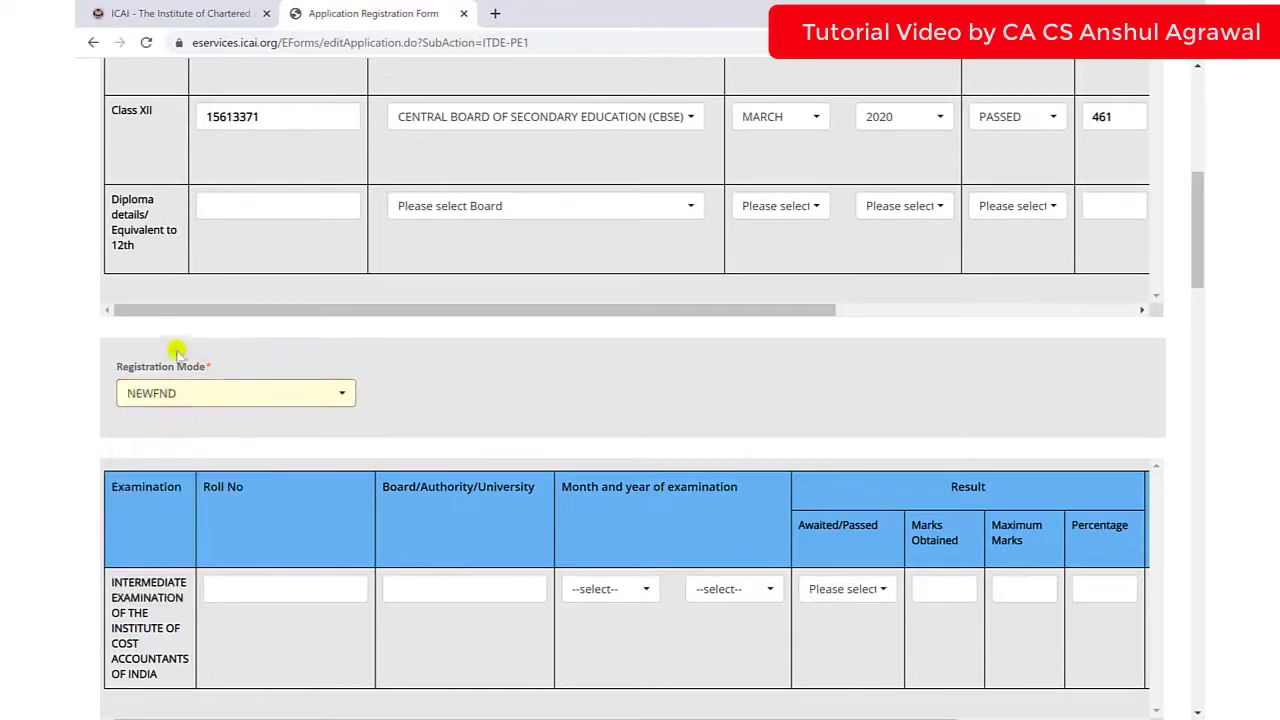
- Choose ENGLISH as Medium Of Study and 'Both Groups Of Intermediate Exam' as the course to join
{"action": "scroll", "coordinate": [360, 376], "scroll_direction": "down", "scroll_amount": 3}
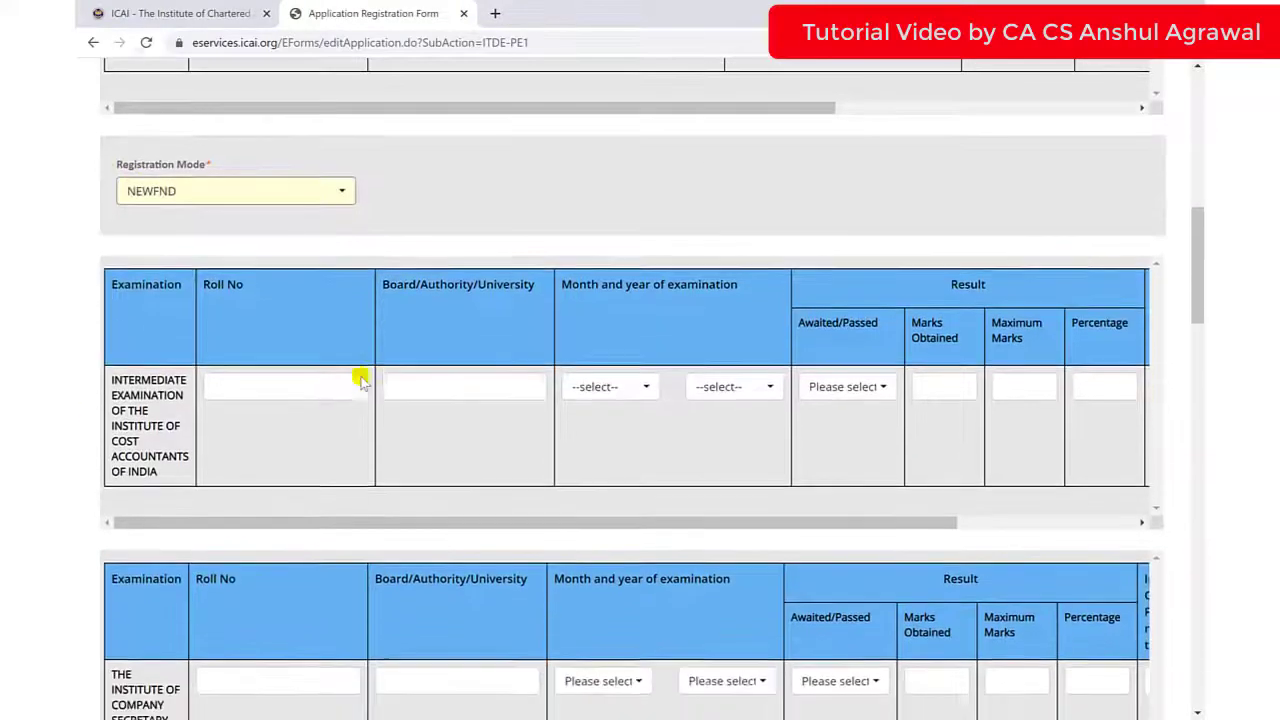
{"action": "scroll", "coordinate": [360, 378], "scroll_direction": "down", "scroll_amount": 8}
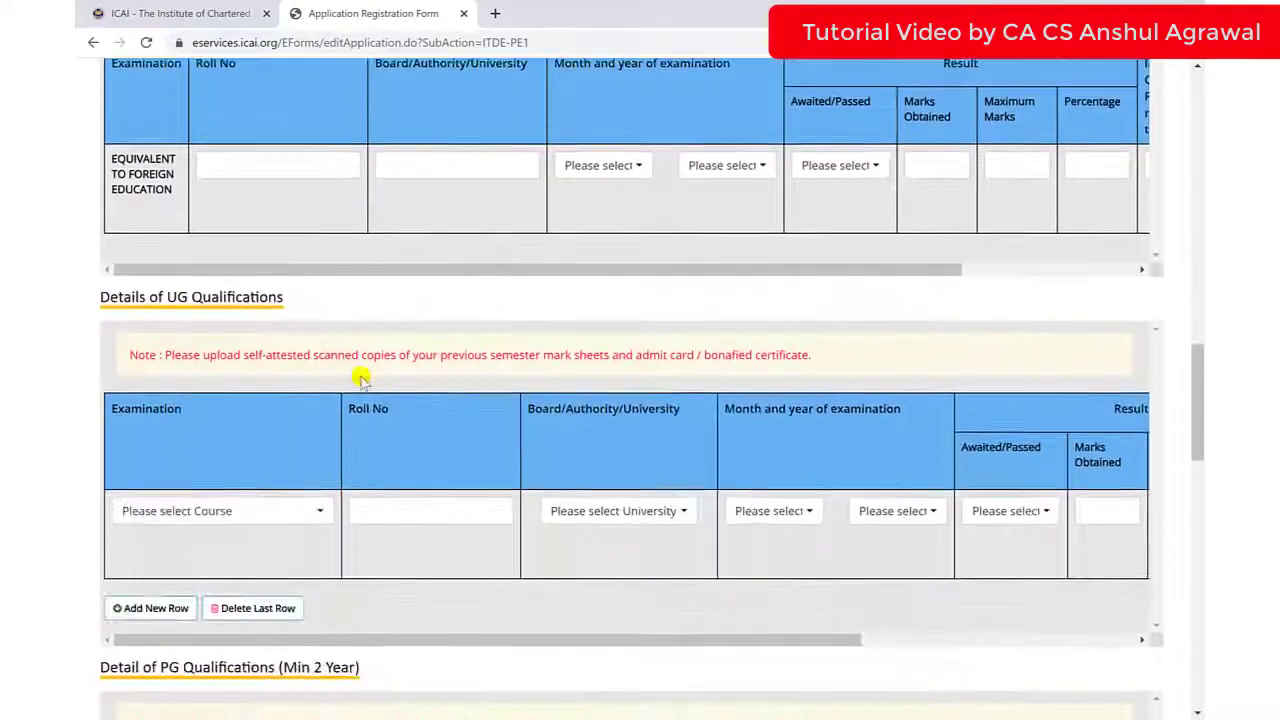
{"action": "scroll", "coordinate": [360, 378], "scroll_direction": "down", "scroll_amount": 9}
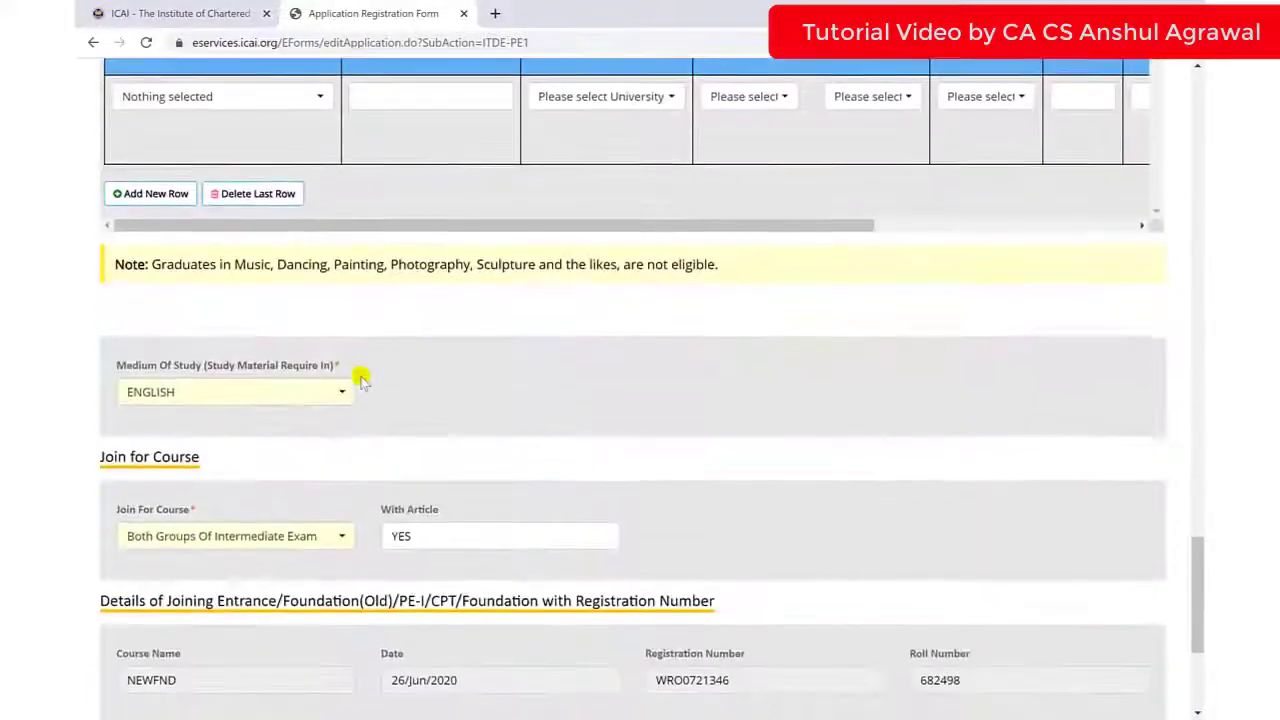
{"action": "scroll", "coordinate": [362, 378], "scroll_direction": "down", "scroll_amount": 2}
{"action": "left_click", "coordinate": [286, 245]}
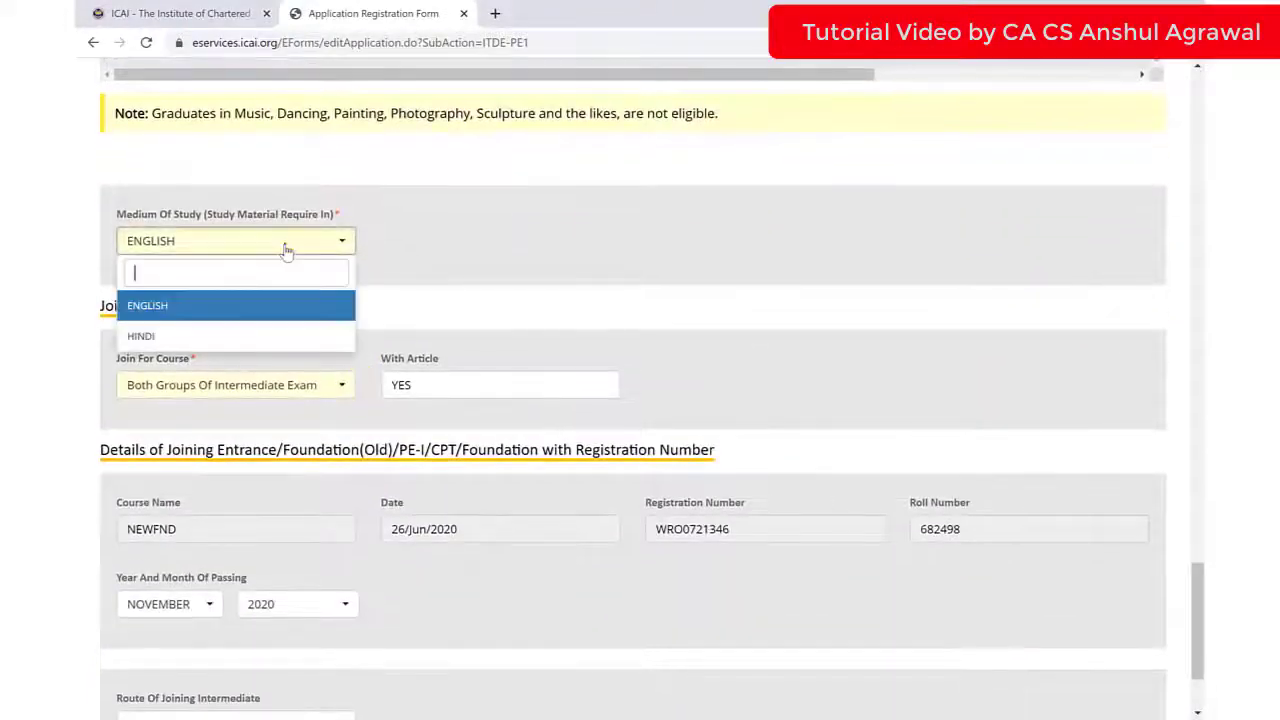
{"action": "left_click", "coordinate": [231, 308]}
{"action": "scroll", "coordinate": [334, 283], "scroll_direction": "down", "scroll_amount": 2}
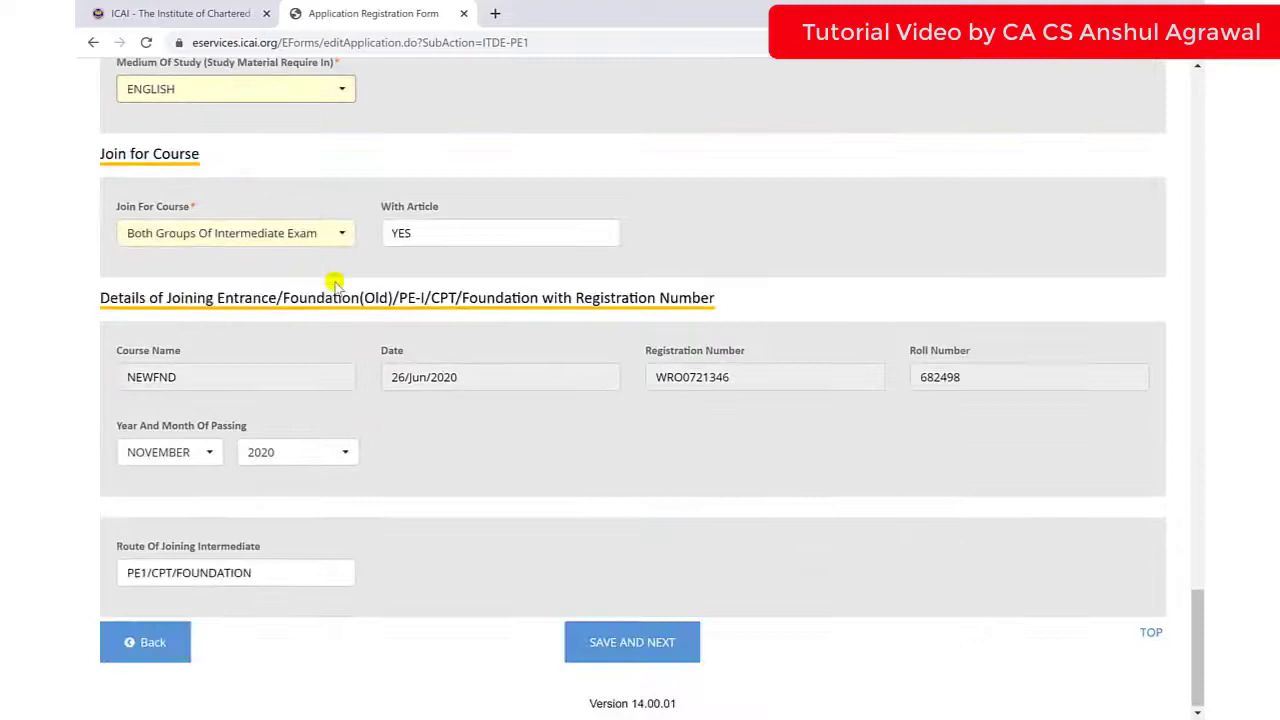
{"action": "left_click", "coordinate": [305, 236]}
{"action": "left_click", "coordinate": [240, 328]}
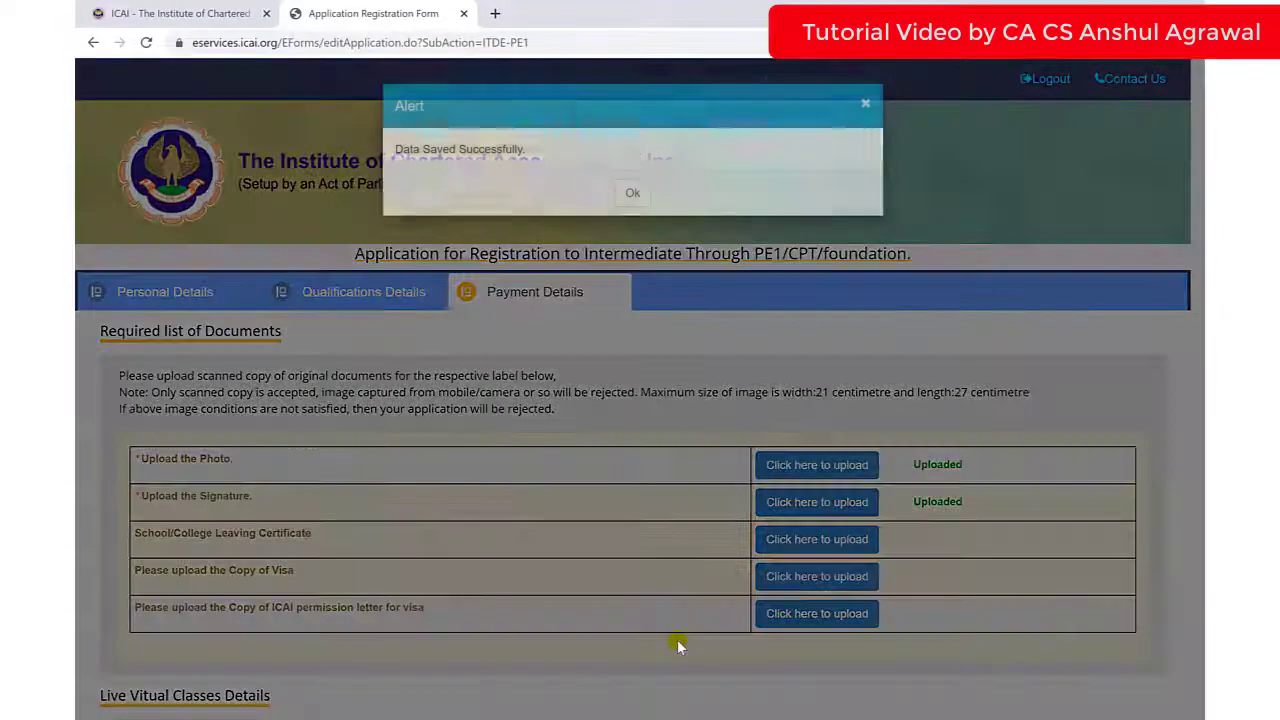
- Dismiss the save alert and confirm the photo and signature are marked Uploaded
{"action": "left_click", "coordinate": [632, 194]}
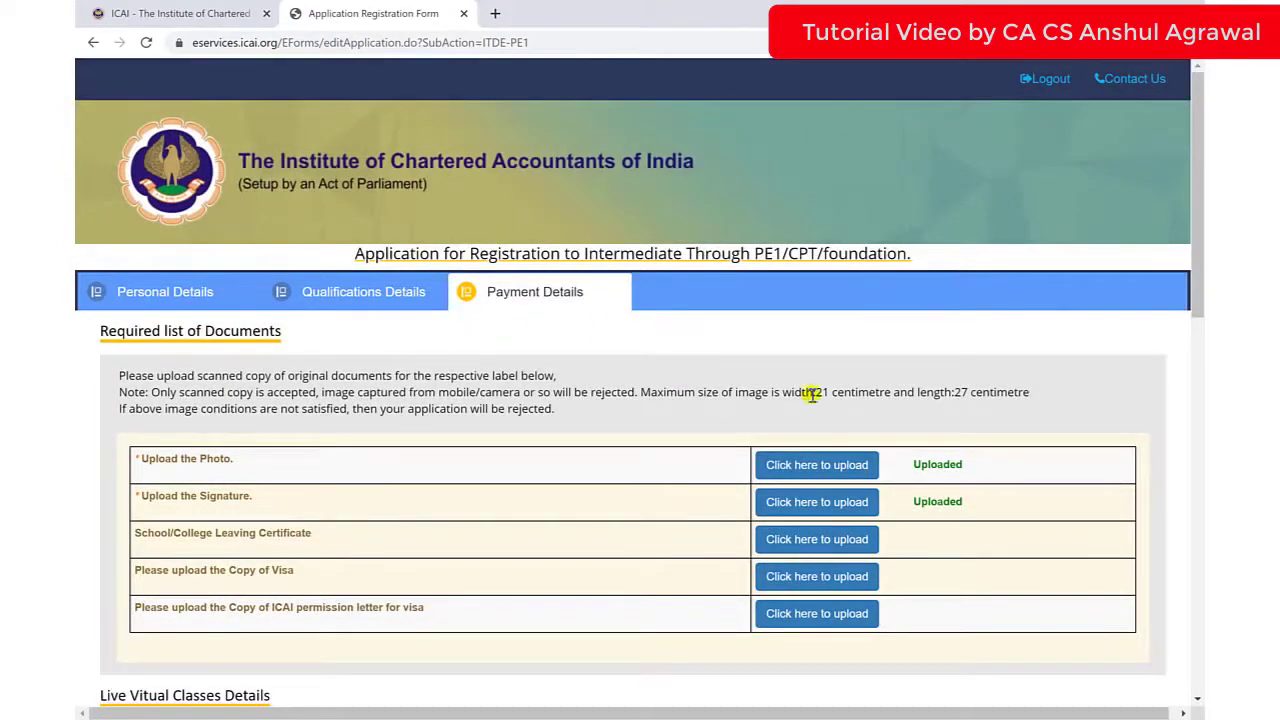
{"action": "left_click_drag", "start_coordinate": [966, 465], "coordinate": [909, 465]}
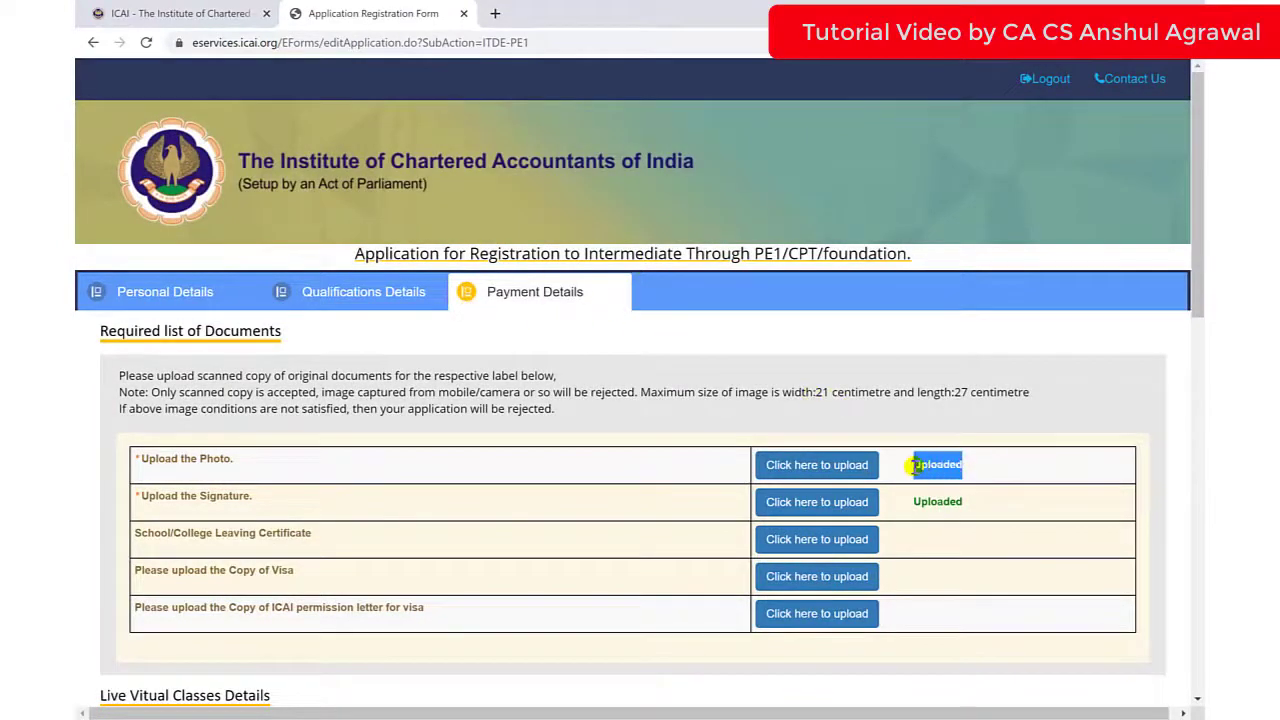
{"action": "left_click_drag", "start_coordinate": [966, 501], "coordinate": [918, 501]}
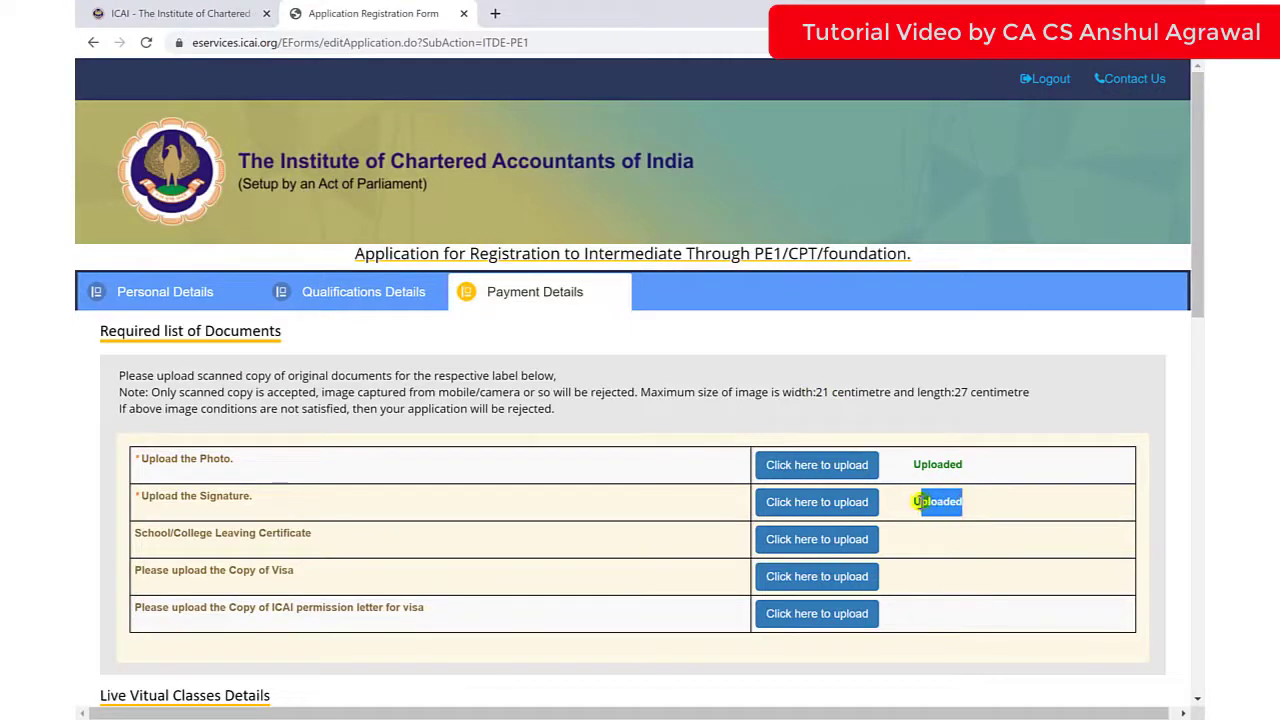
{"action": "left_click_drag", "start_coordinate": [240, 459], "coordinate": [145, 470]}
{"action": "left_click_drag", "start_coordinate": [254, 497], "coordinate": [140, 496]}
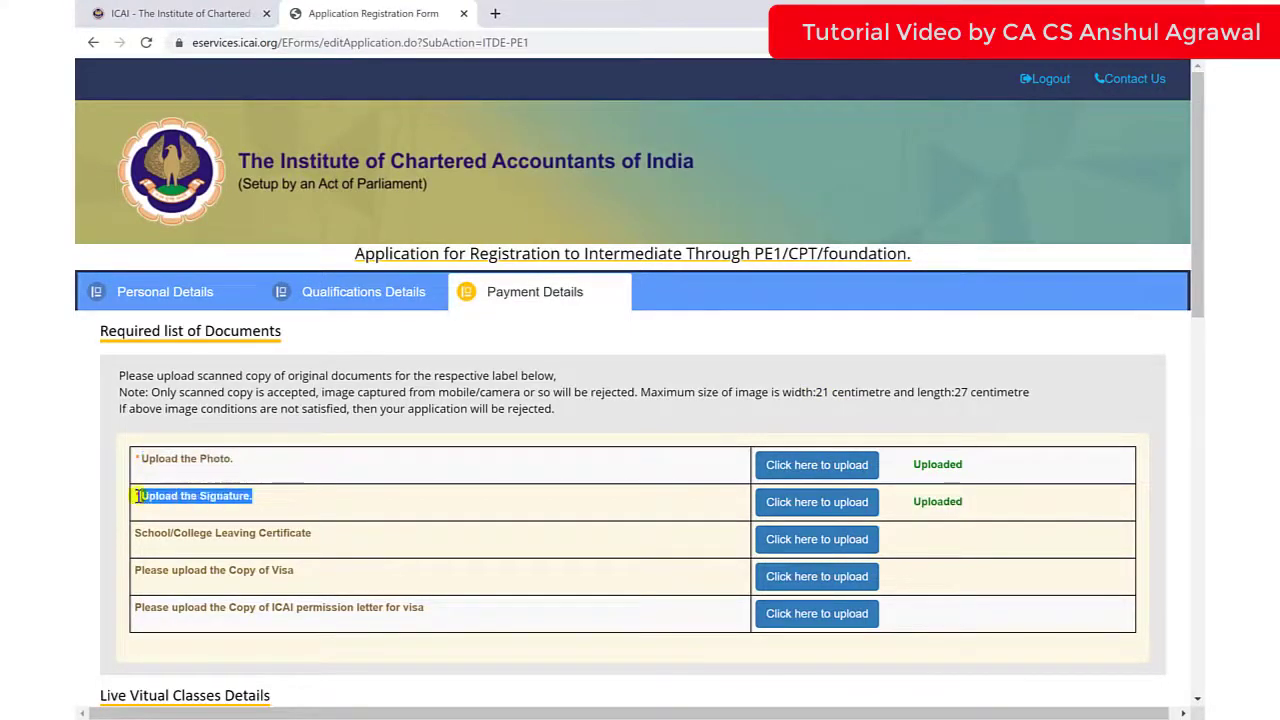
- Review the fee table: 13000 for a single group, 18000 for both groups
{"action": "scroll", "coordinate": [265, 505], "scroll_direction": "down", "scroll_amount": 5}
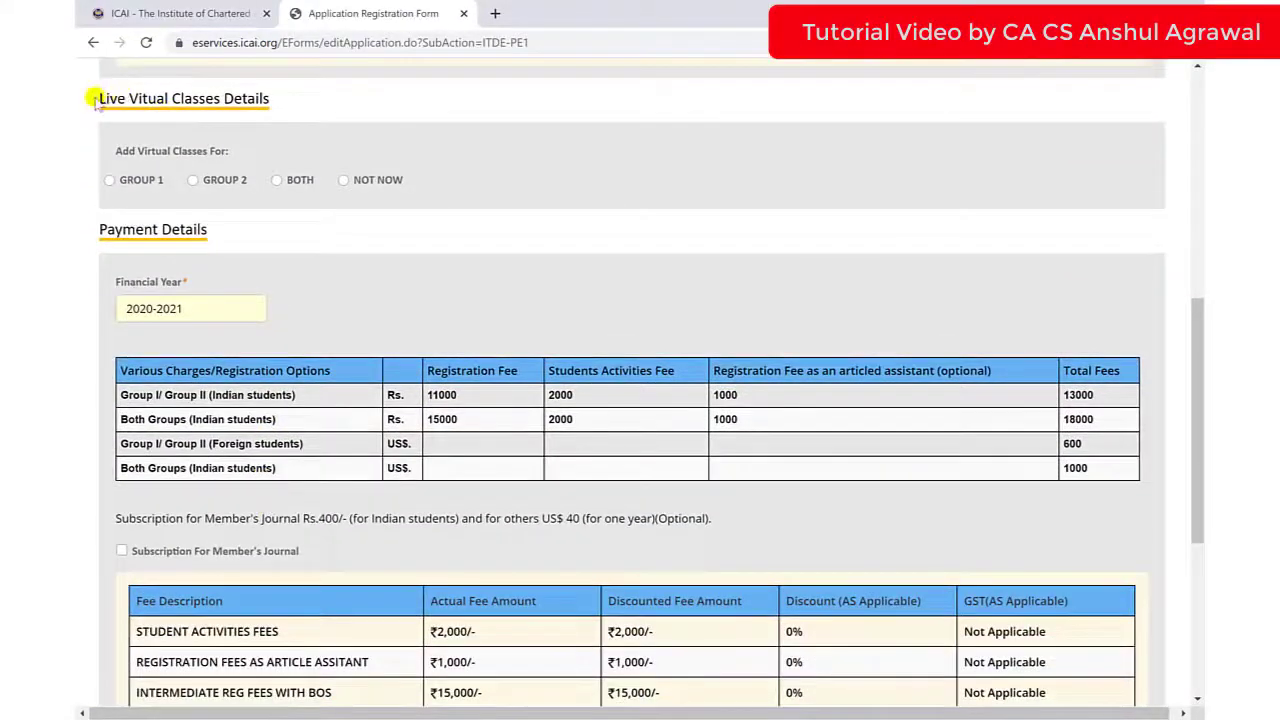
{"action": "left_click_drag", "start_coordinate": [135, 100], "coordinate": [266, 101]}
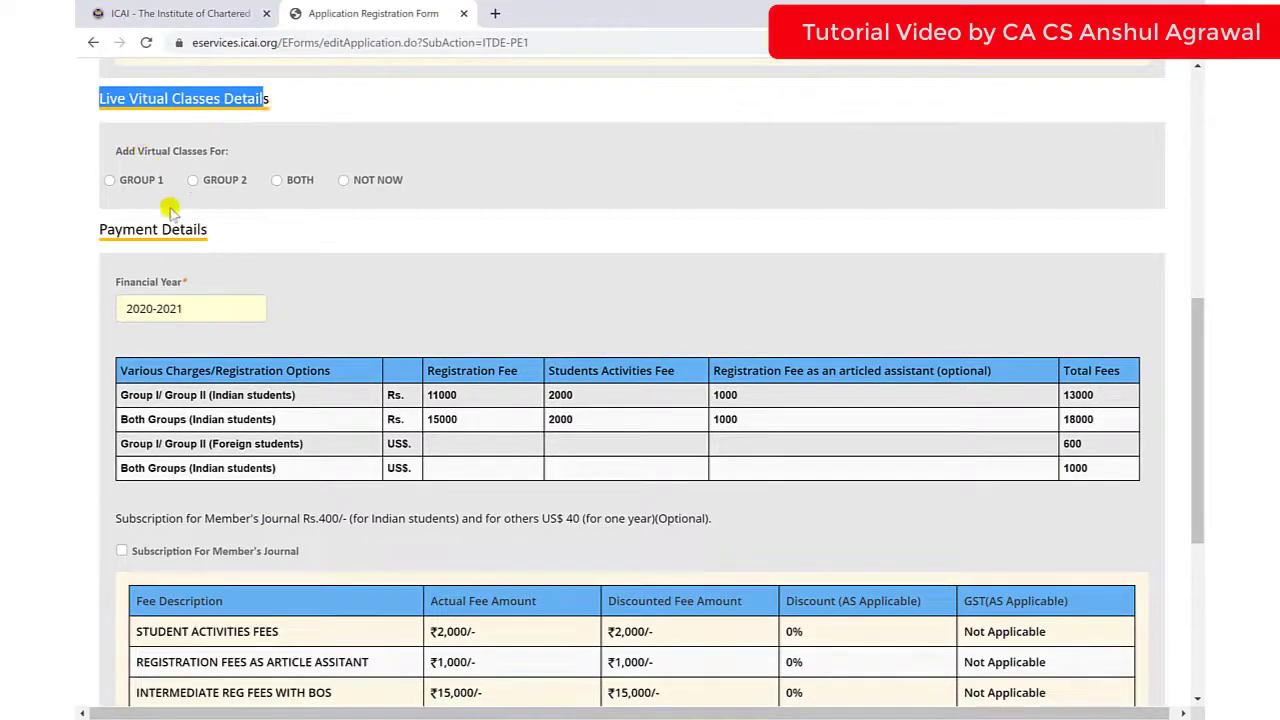
{"action": "left_click_drag", "start_coordinate": [100, 228], "coordinate": [217, 230]}
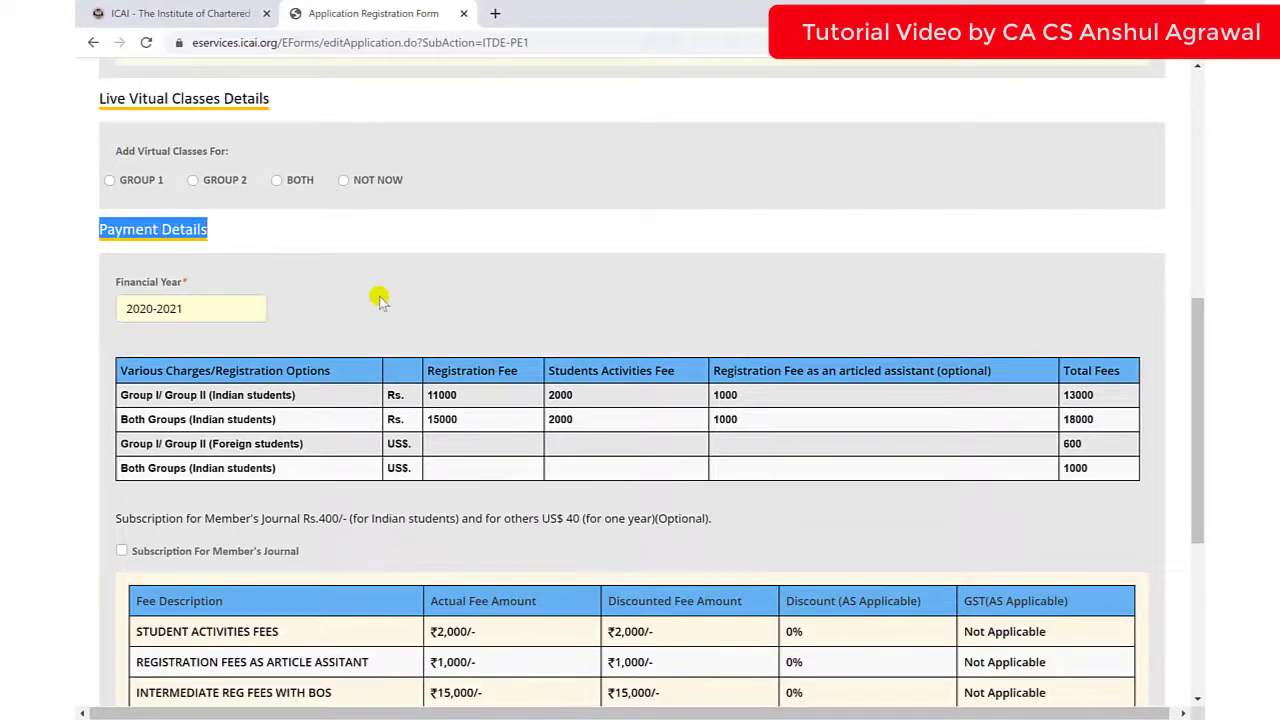
{"action": "scroll", "coordinate": [380, 297], "scroll_direction": "down", "scroll_amount": 2}
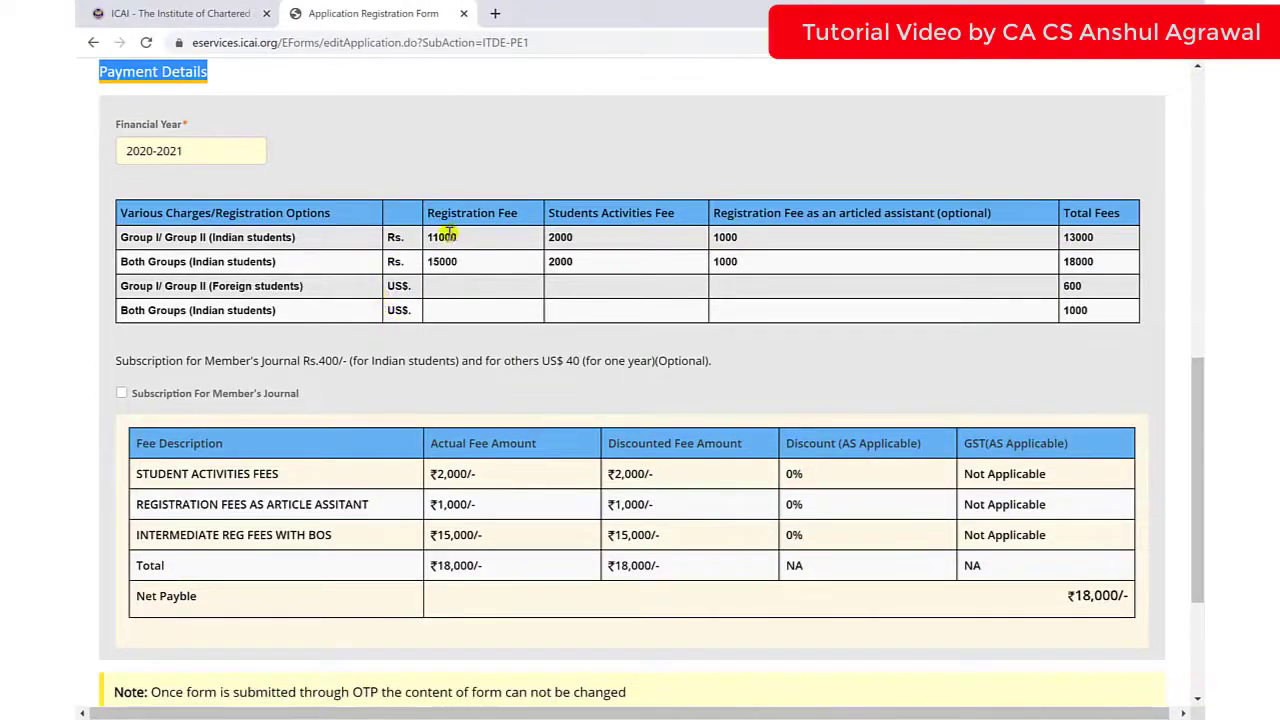
{"action": "left_click_drag", "start_coordinate": [426, 237], "coordinate": [462, 237]}
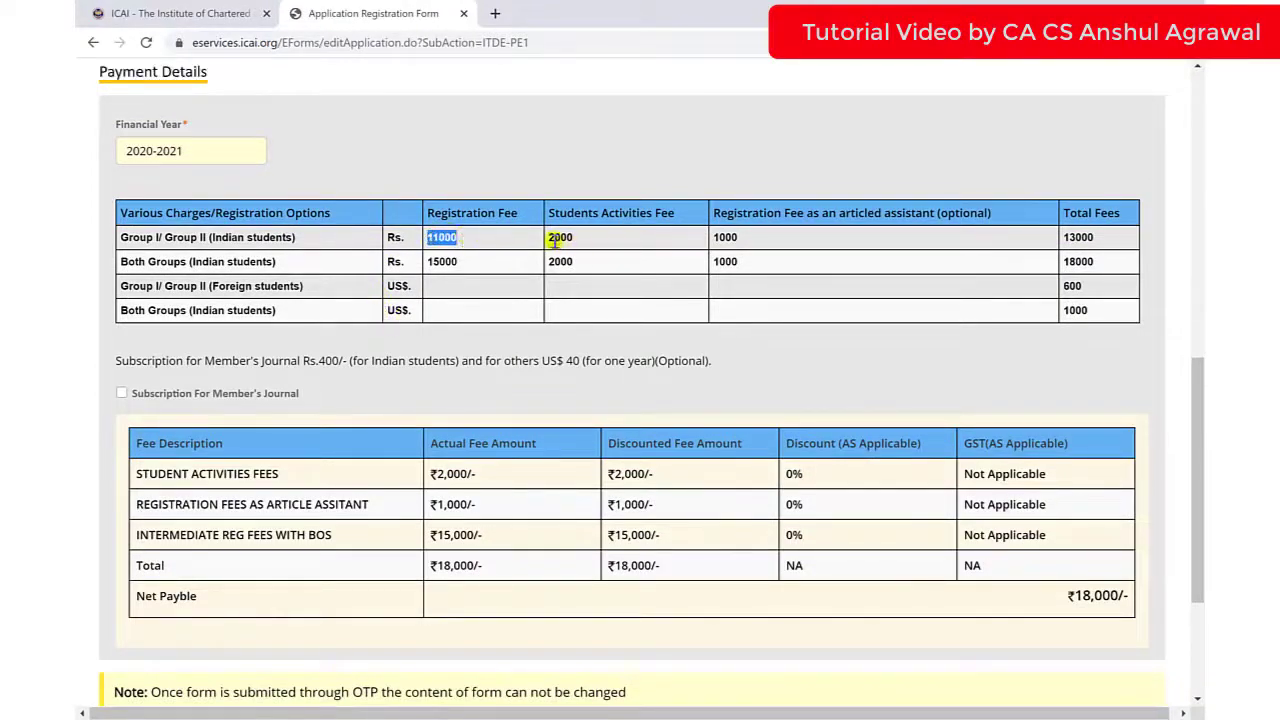
{"action": "left_click_drag", "start_coordinate": [548, 237], "coordinate": [575, 243]}
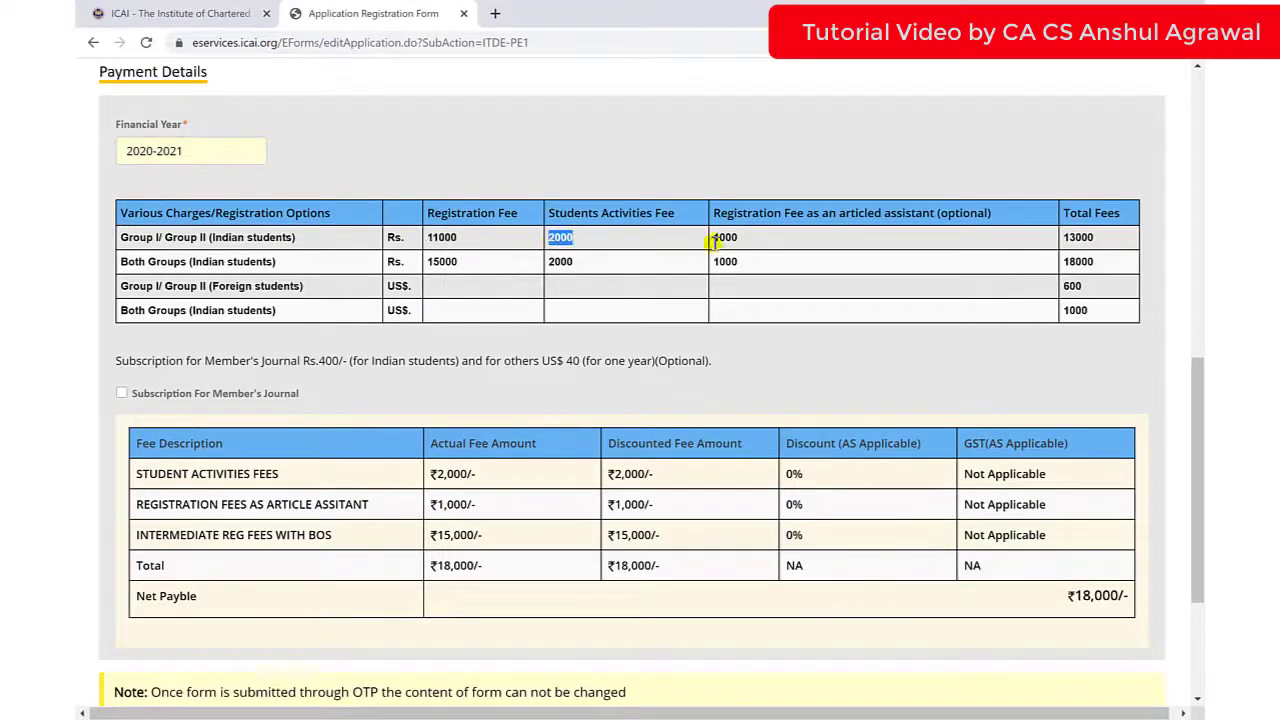
{"action": "left_click_drag", "start_coordinate": [713, 237], "coordinate": [748, 240]}
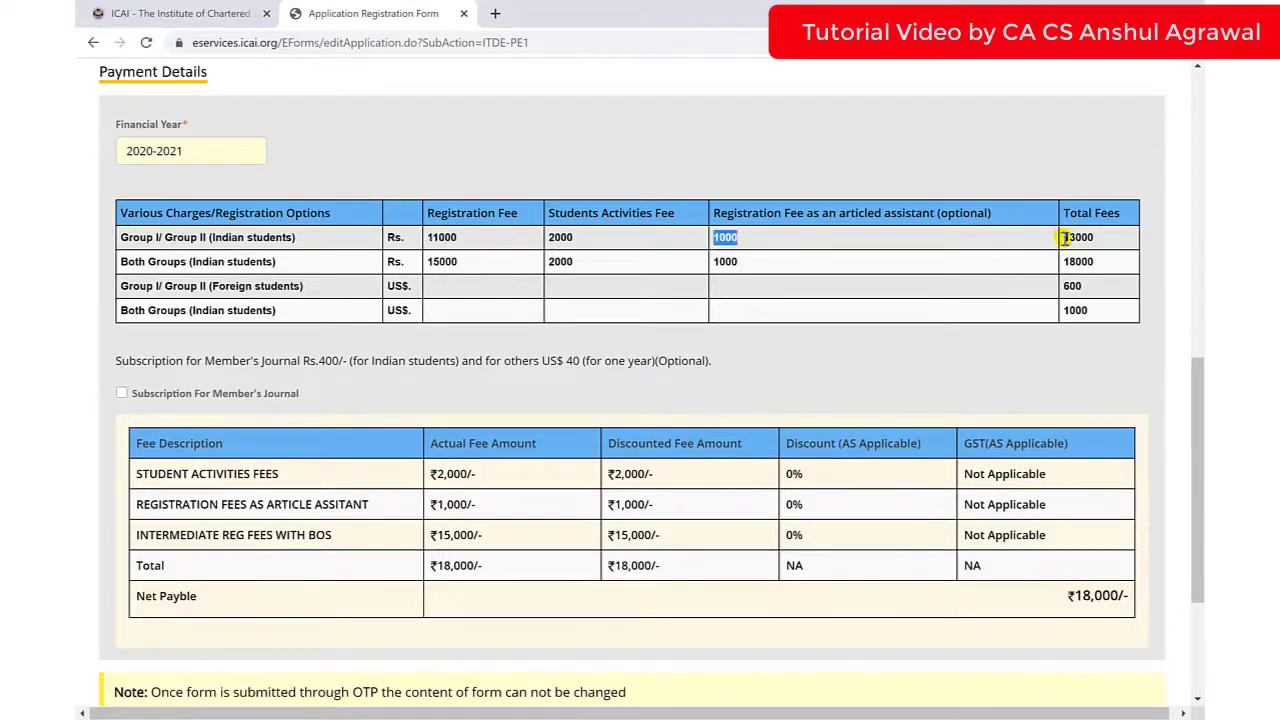
{"action": "left_click_drag", "start_coordinate": [1062, 237], "coordinate": [1100, 237]}
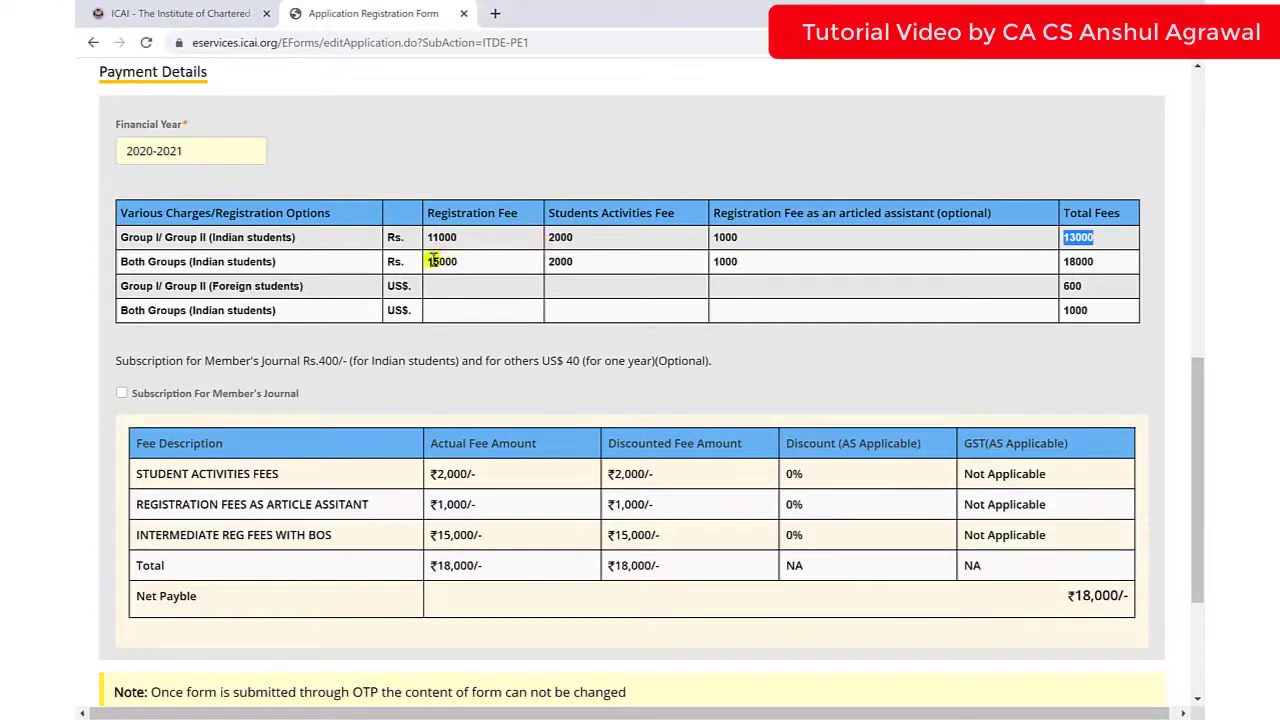
{"action": "left_click_drag", "start_coordinate": [428, 261], "coordinate": [462, 263]}
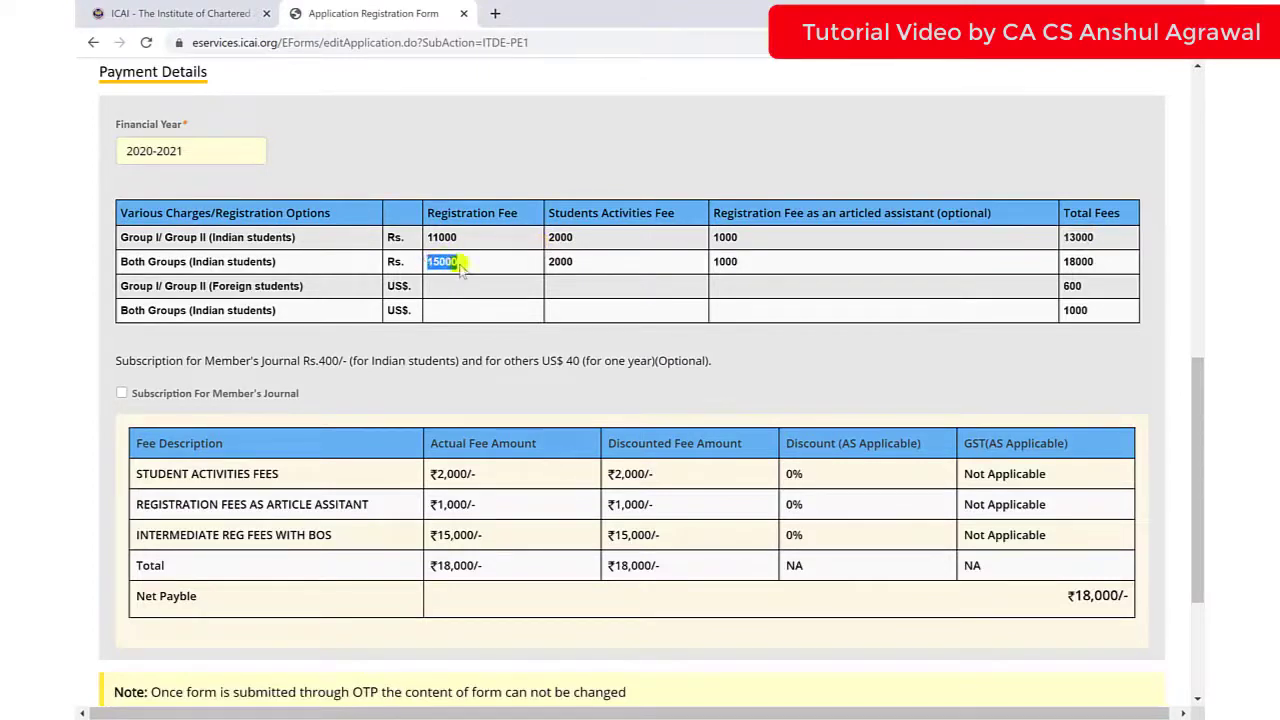
{"action": "left_click", "coordinate": [551, 261]}
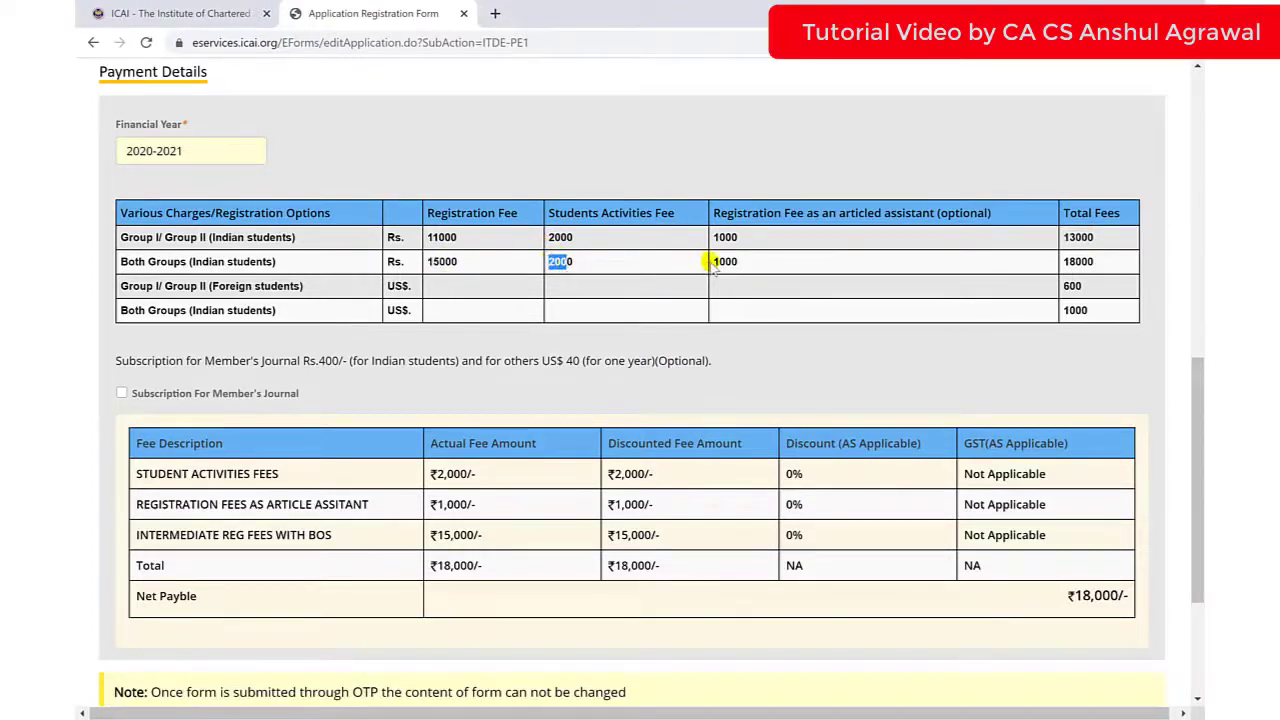
{"action": "left_click_drag", "start_coordinate": [714, 261], "coordinate": [745, 265]}
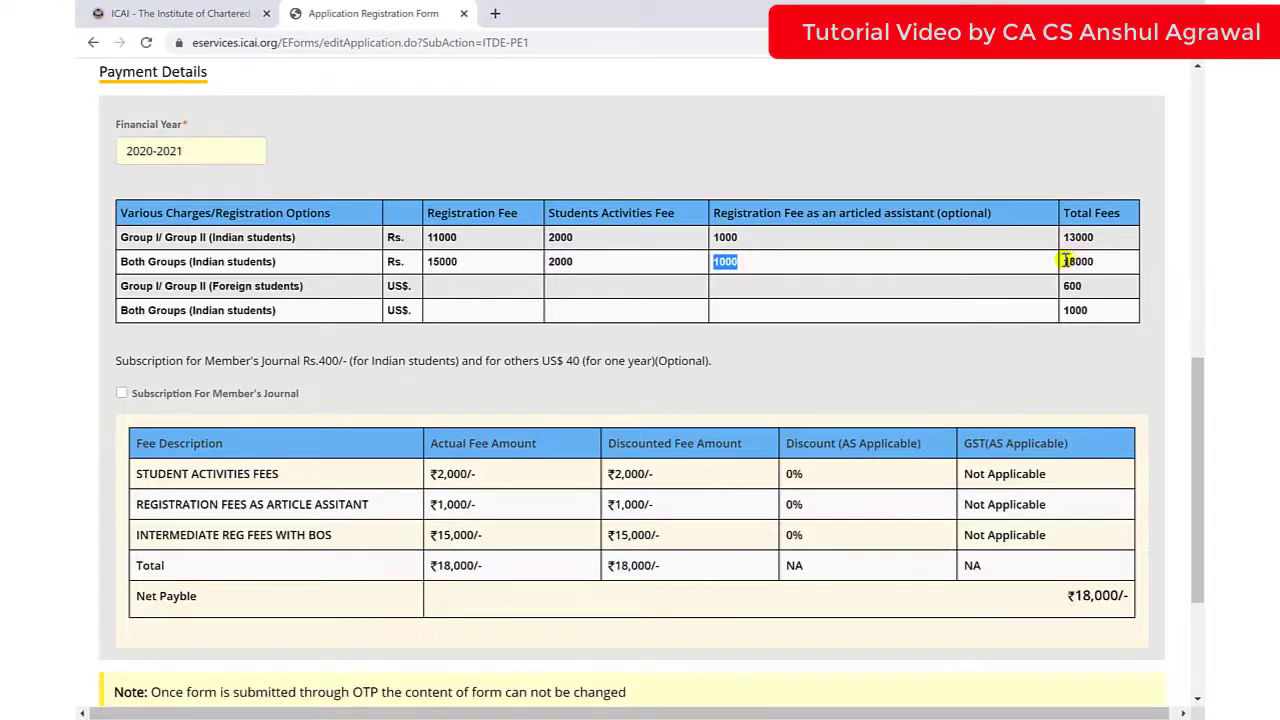
{"action": "left_click_drag", "start_coordinate": [1064, 261], "coordinate": [1096, 265]}
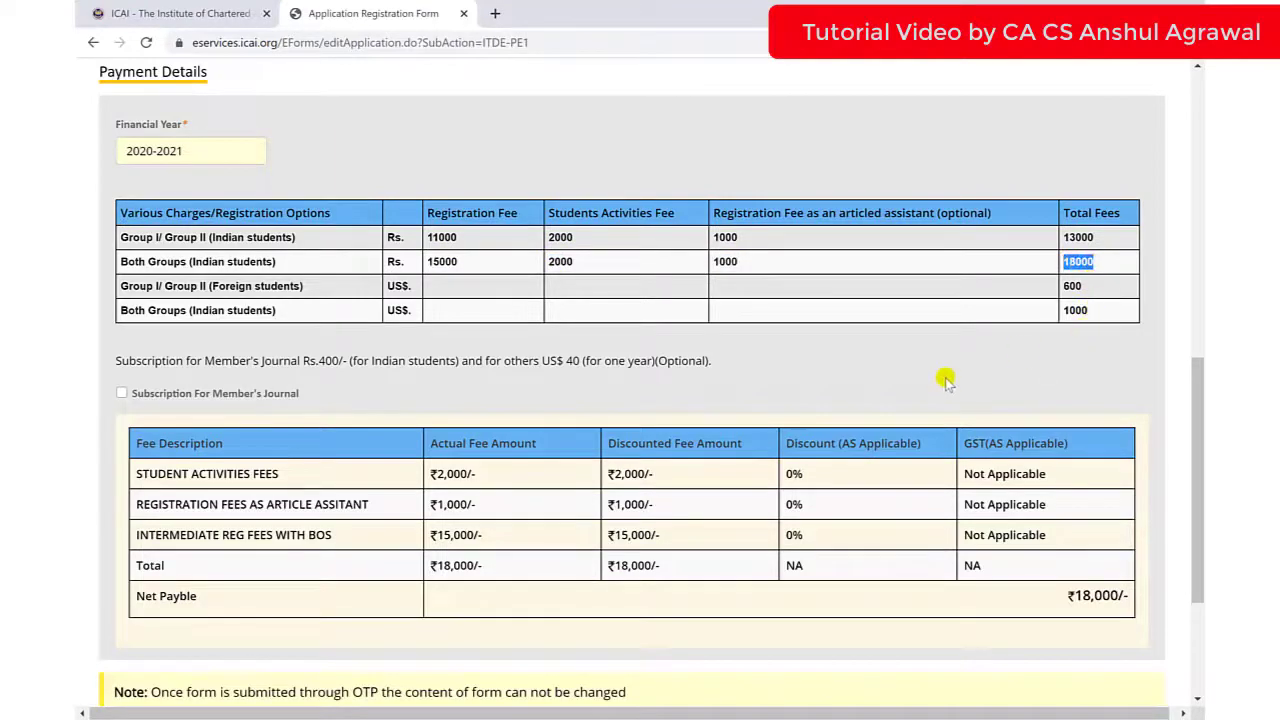
- Confirm the ₹18,000 net payable and request an OTP
{"action": "scroll", "coordinate": [940, 382], "scroll_direction": "down", "scroll_amount": 3}
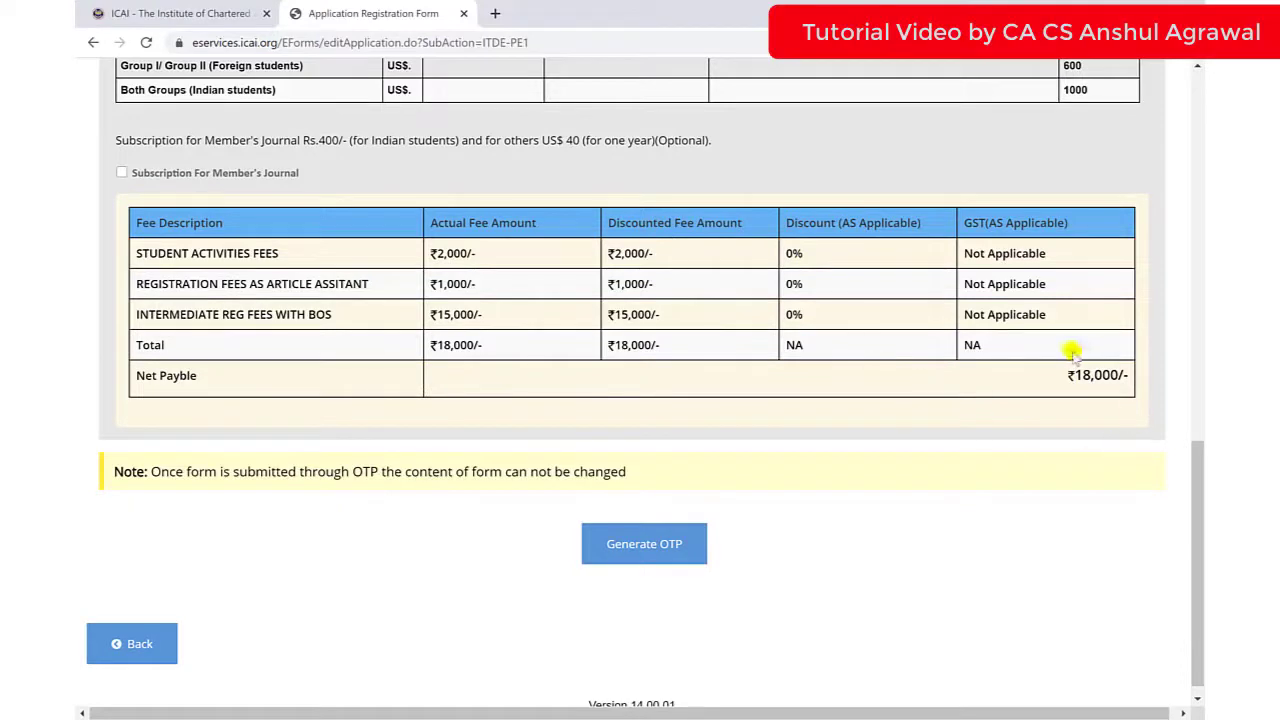
{"action": "left_click_drag", "start_coordinate": [1066, 375], "coordinate": [1124, 380]}
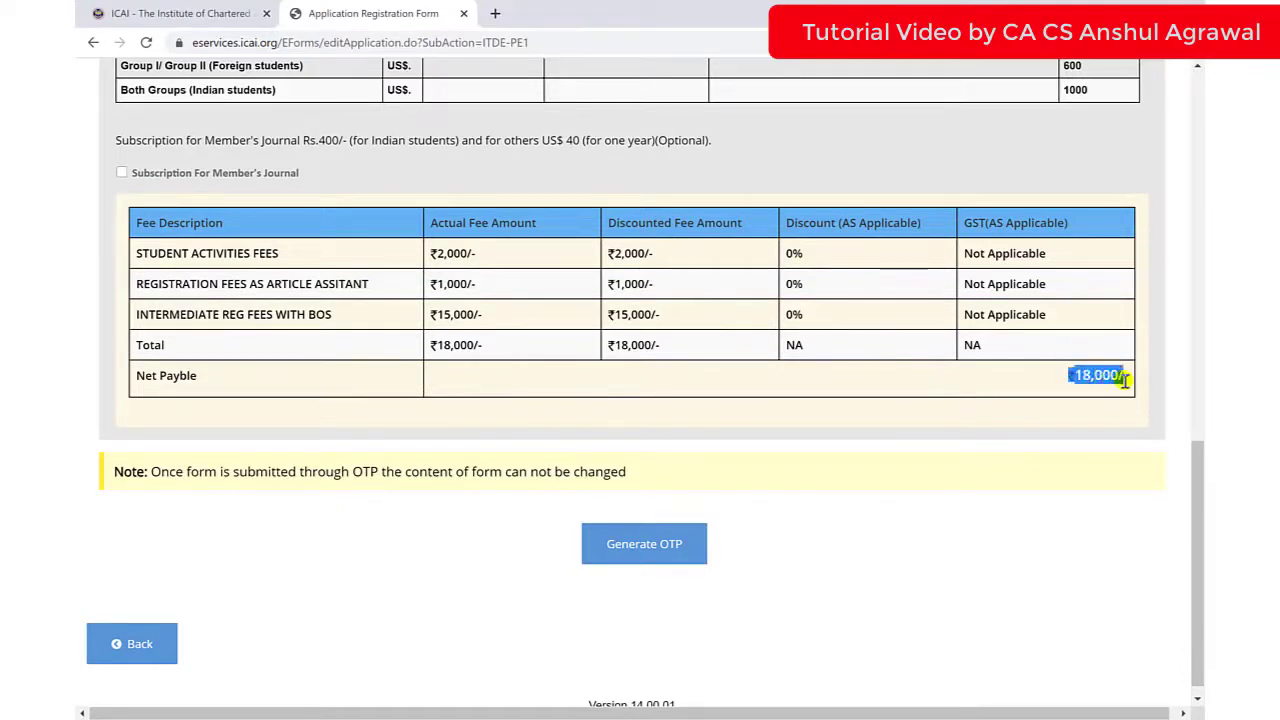
{"action": "left_click", "coordinate": [1120, 378]}
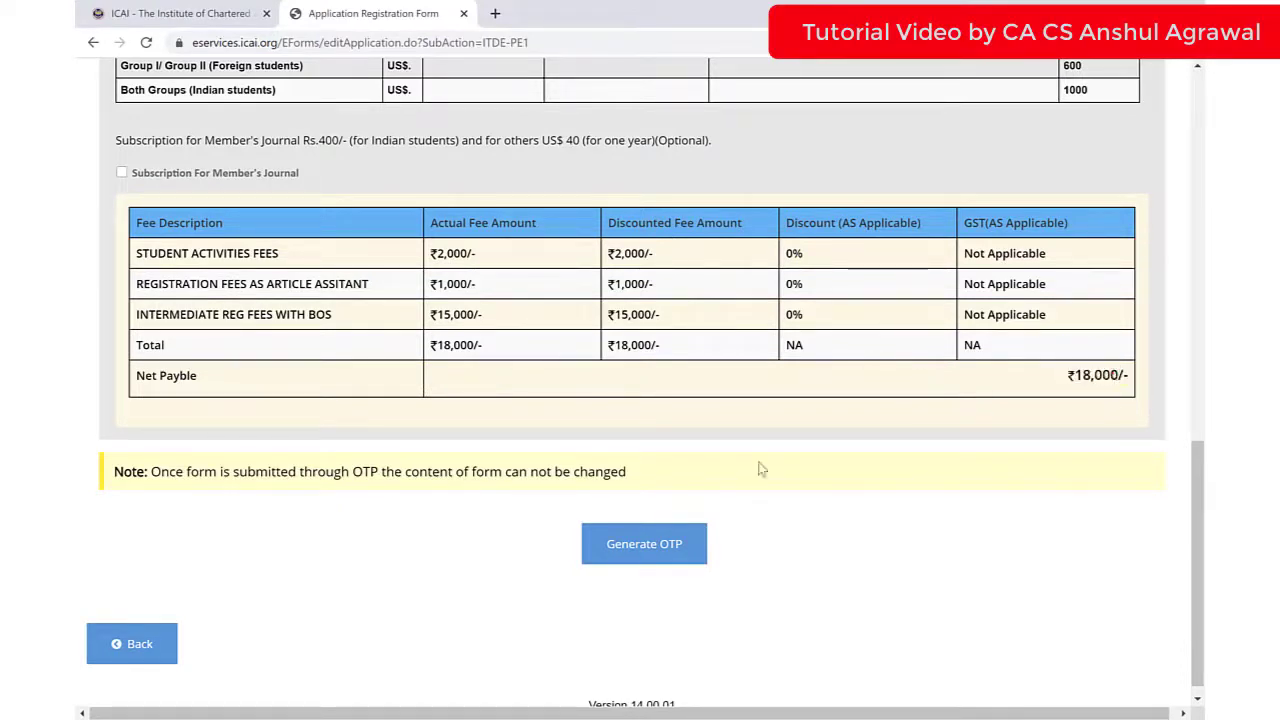
{"action": "left_click", "coordinate": [664, 546]}
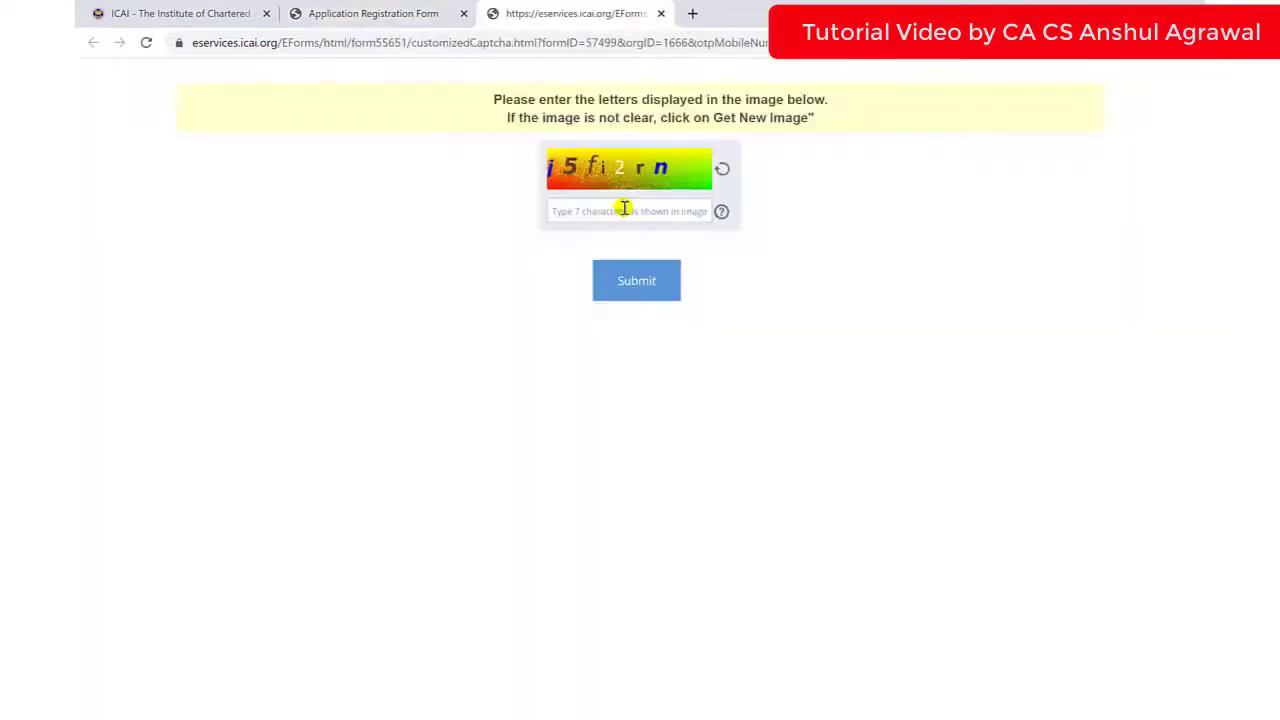
- Enter and submit the captcha, then acknowledge the 'OTP sent' message
{"action": "left_click", "coordinate": [613, 210]}
{"action": "left_click", "coordinate": [613, 210]}
{"action": "type", "text": "j5fi2rn"}
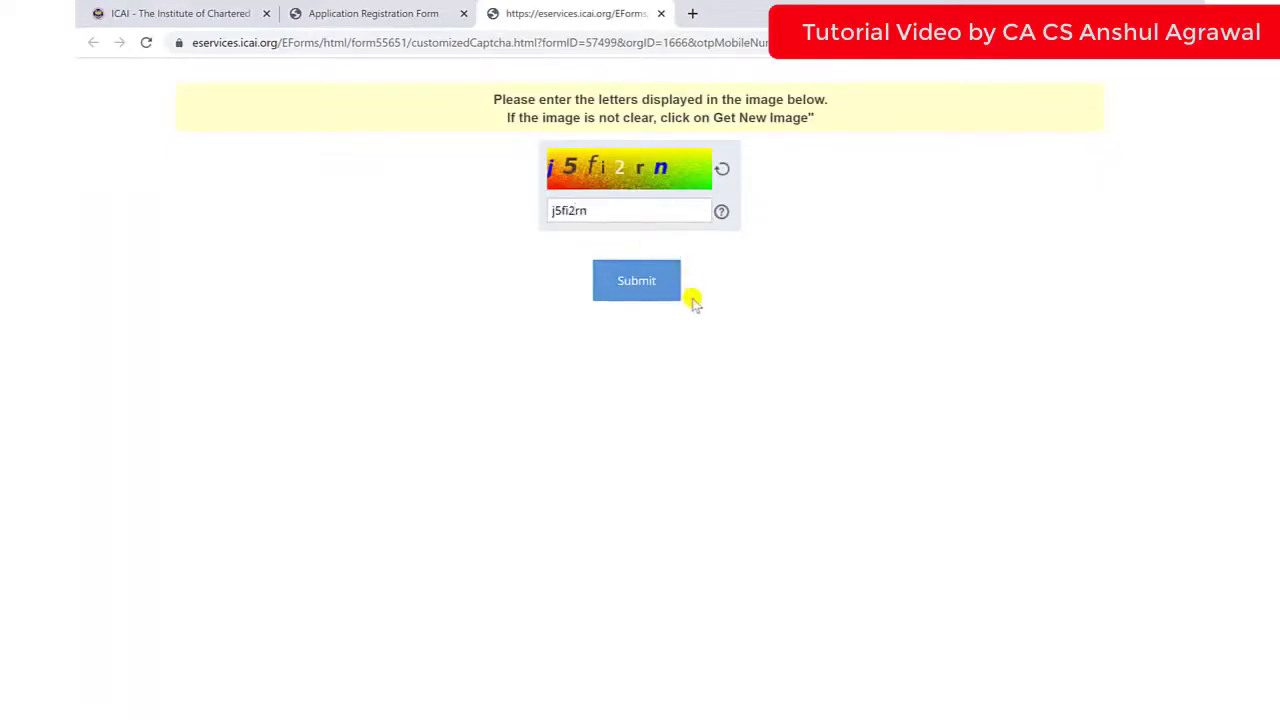
{"action": "left_click", "coordinate": [661, 290]}
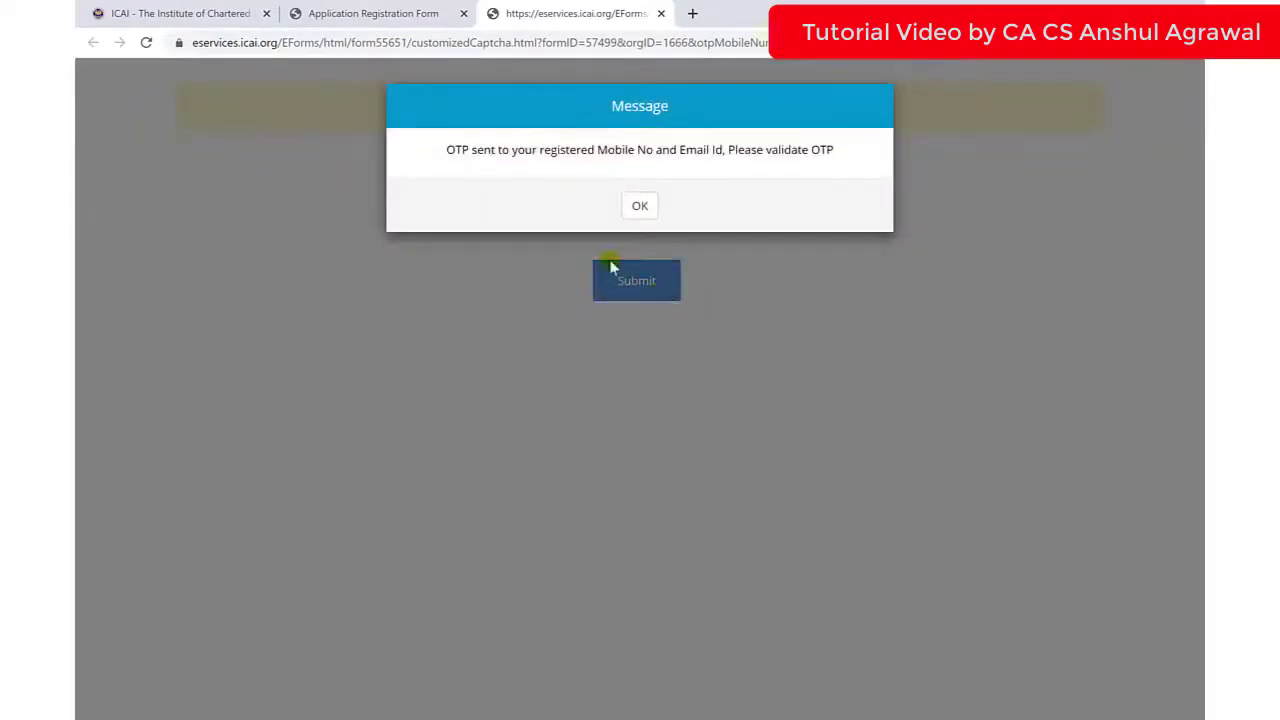
{"action": "left_click_drag", "start_coordinate": [443, 147], "coordinate": [850, 140]}
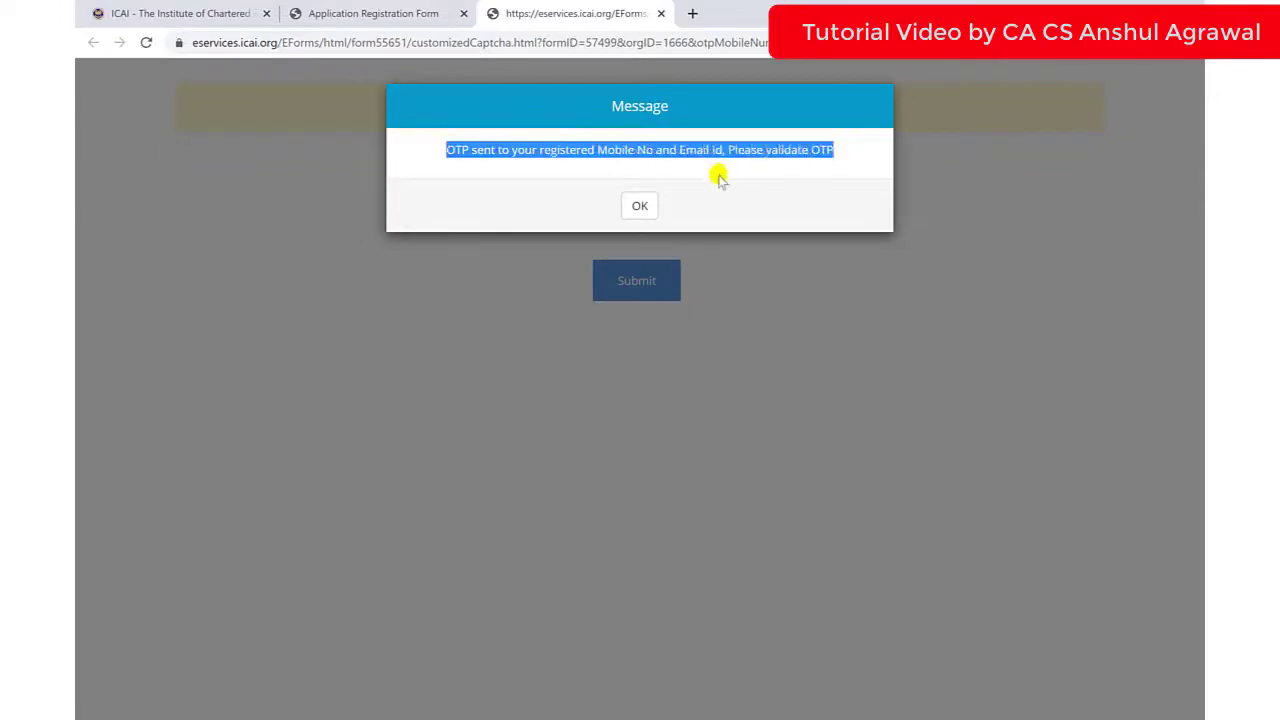
{"action": "left_click", "coordinate": [640, 206]}
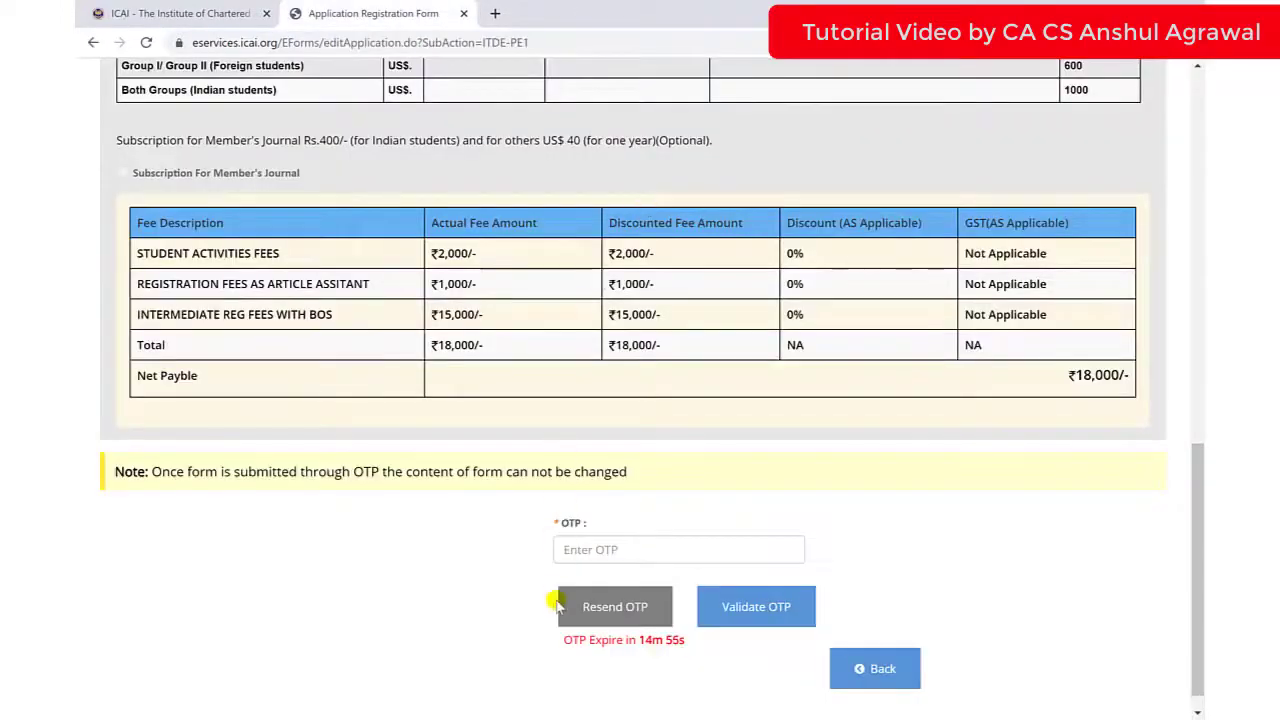
- Enter the received OTP and validate it
{"action": "left_click", "coordinate": [605, 548]}
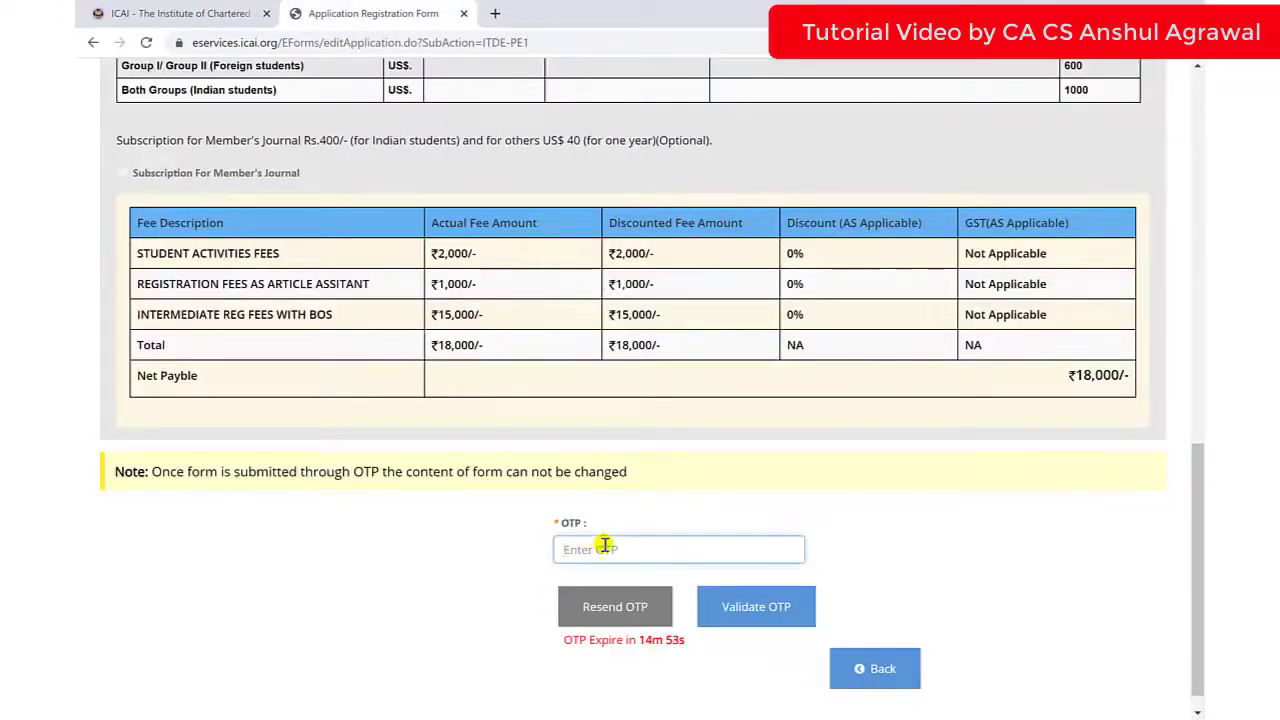
{"action": "type", "text": "••"}
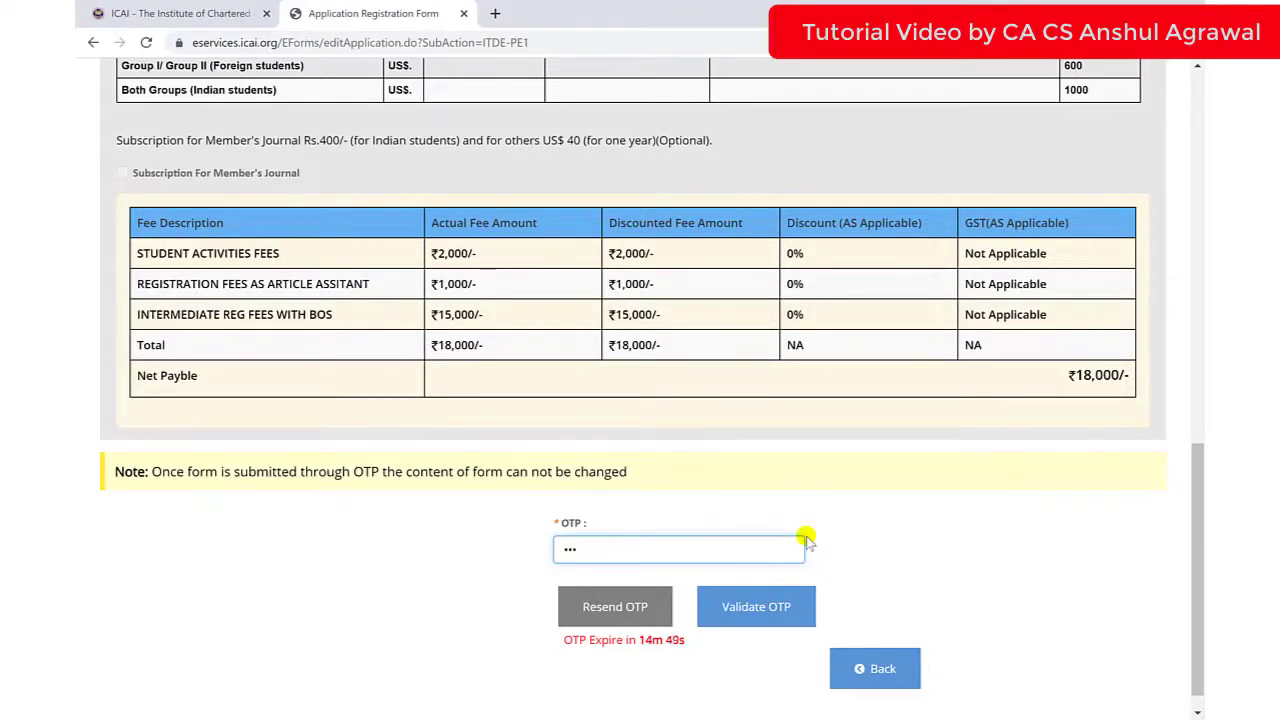
{"action": "type", "text": "•"}
{"action": "left_click", "coordinate": [757, 608]}
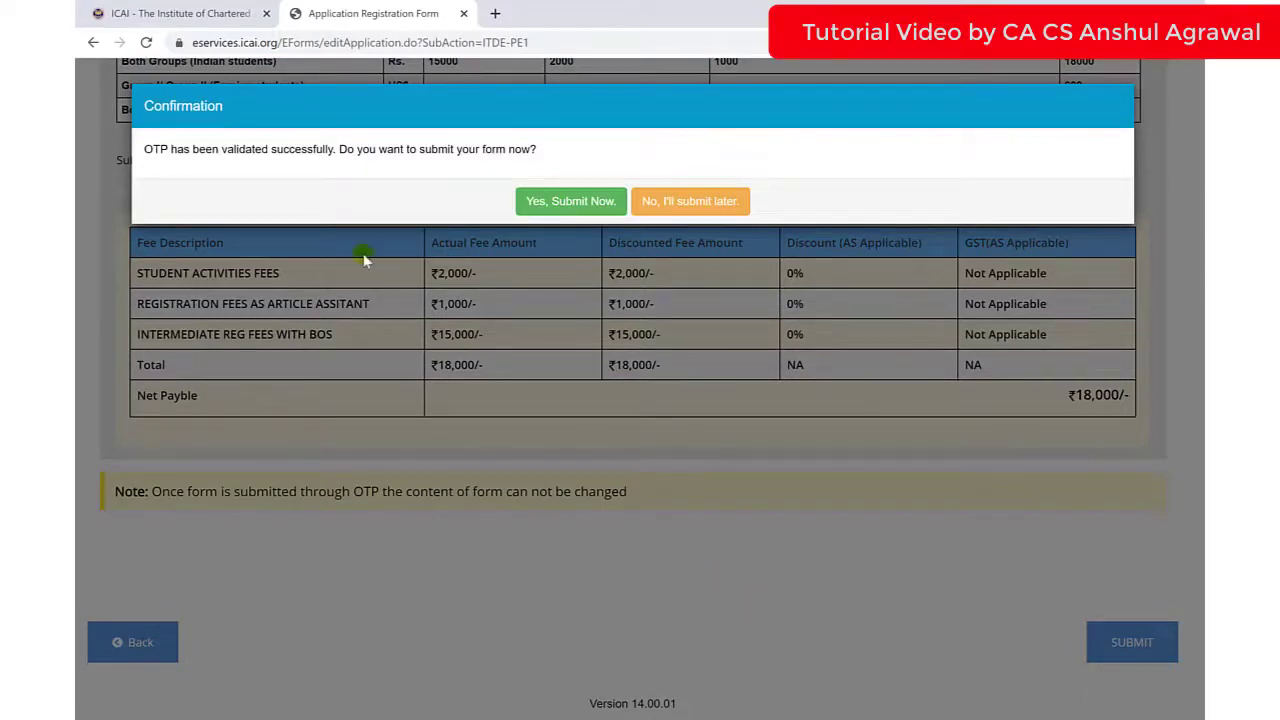
- After OTP validation, submit the Intermediate registration form, acknowledging the mobile/email alert and confirming submission
{"action": "left_click_drag", "start_coordinate": [146, 149], "coordinate": [551, 140]}
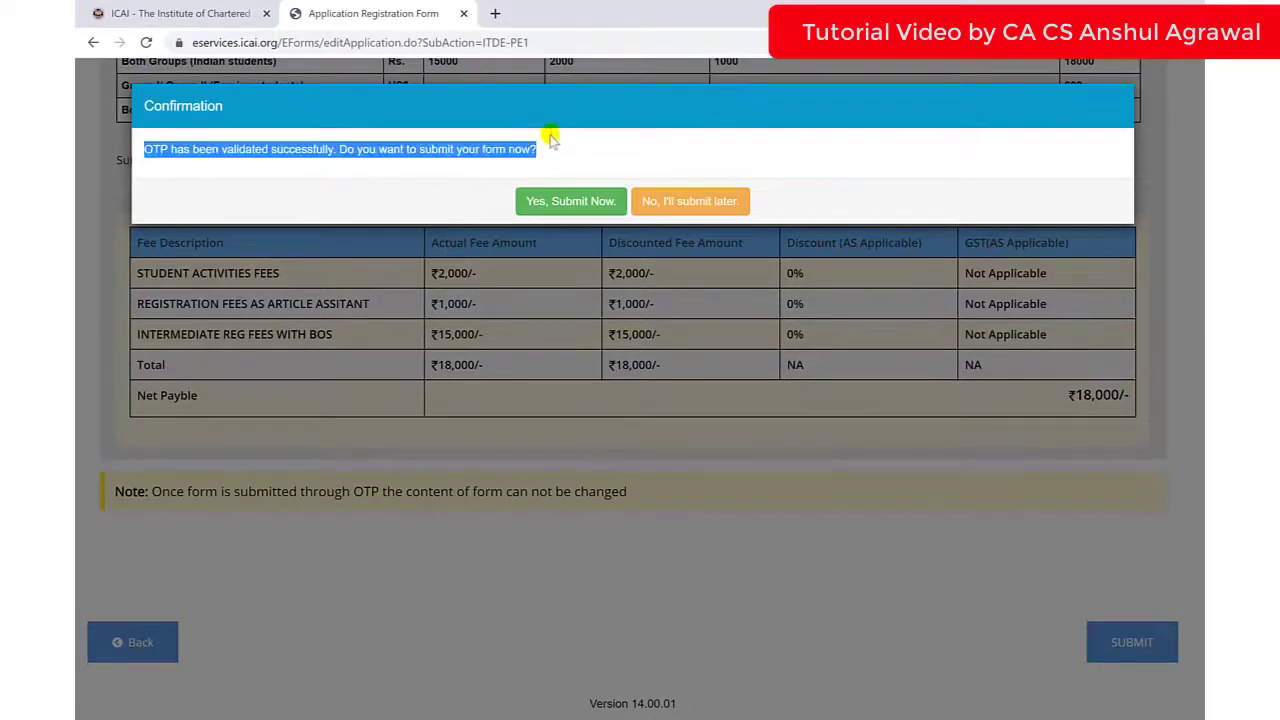
{"action": "left_click", "coordinate": [577, 203]}
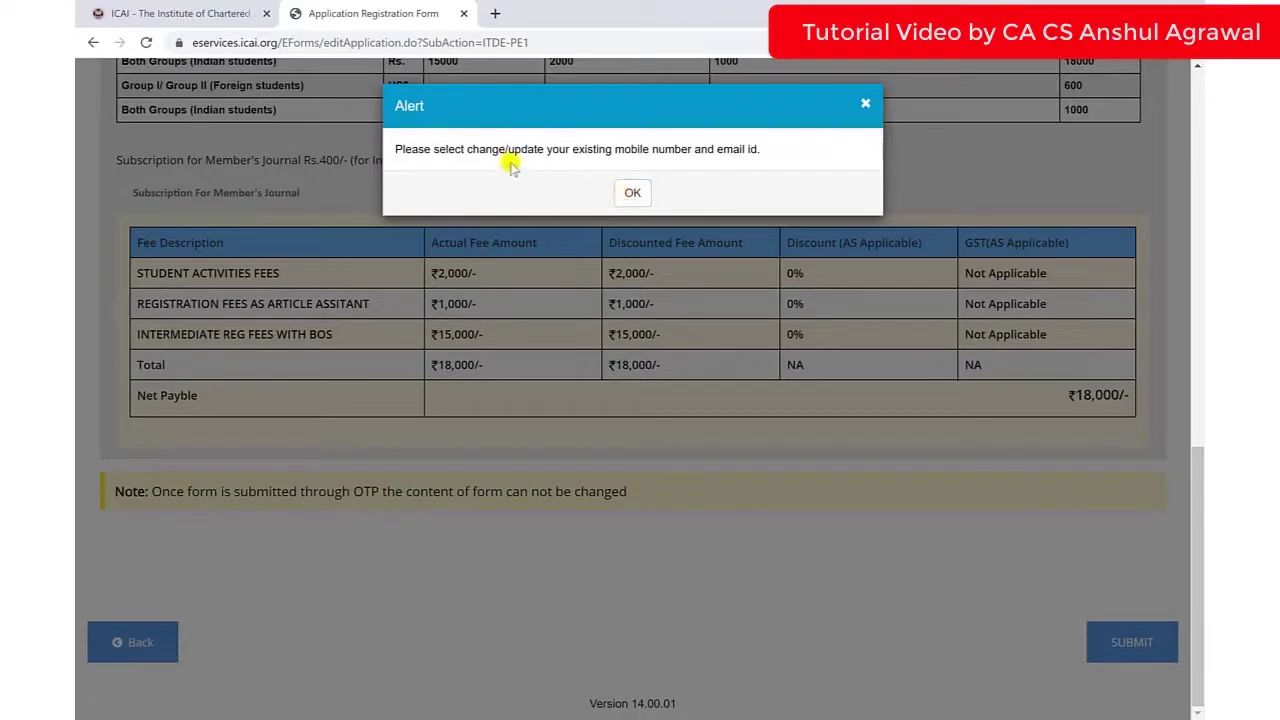
{"action": "left_click", "coordinate": [632, 194]}
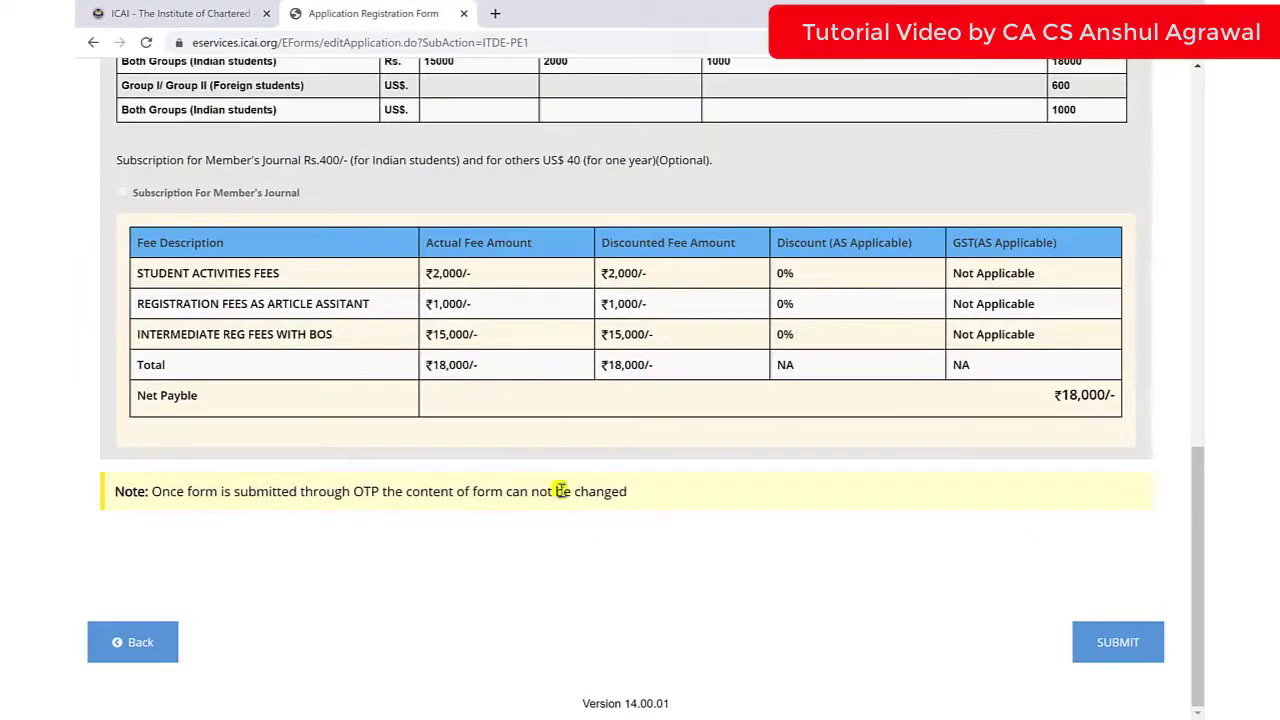
{"action": "left_click", "coordinate": [1120, 645]}
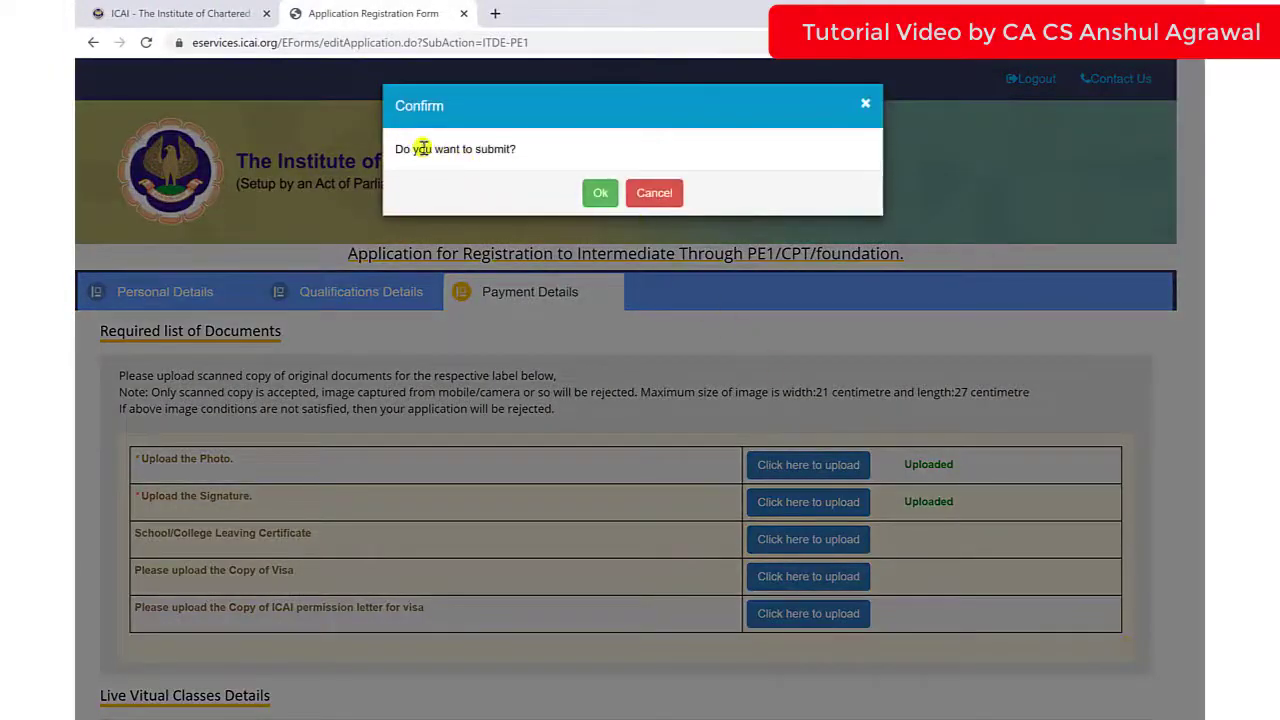
{"action": "left_click_drag", "start_coordinate": [394, 150], "coordinate": [521, 155]}
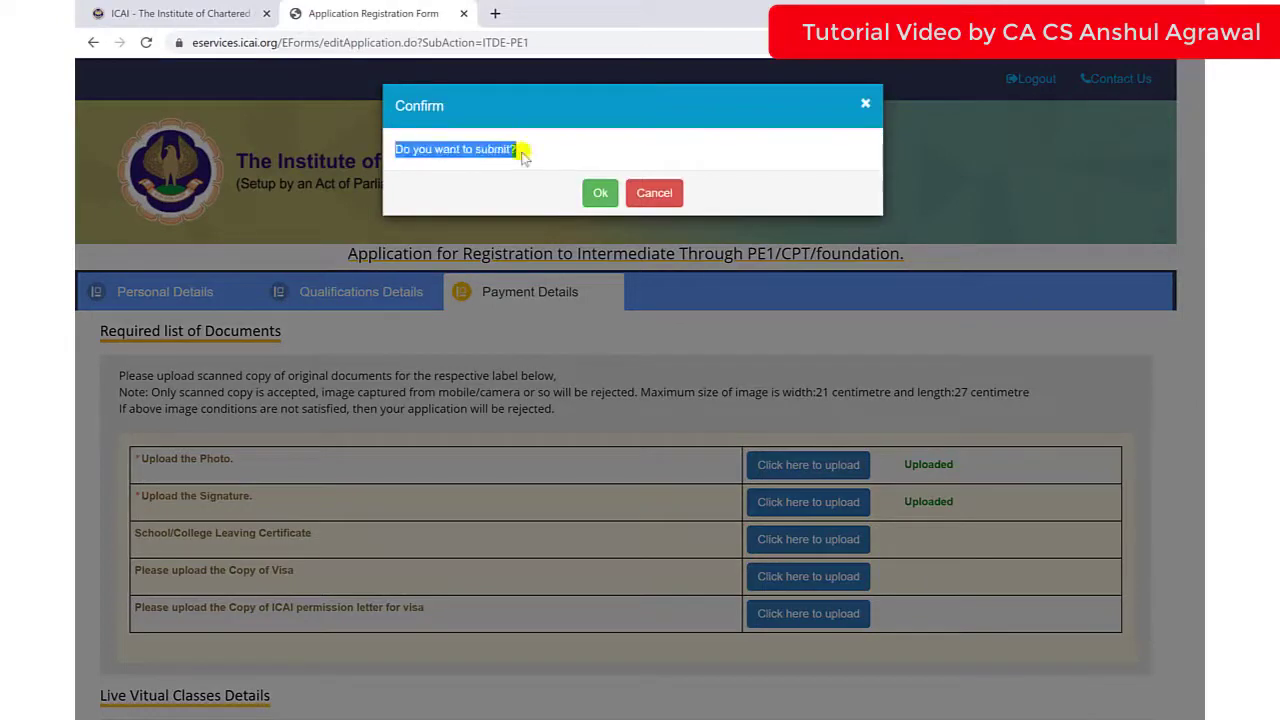
{"action": "left_click", "coordinate": [600, 193]}
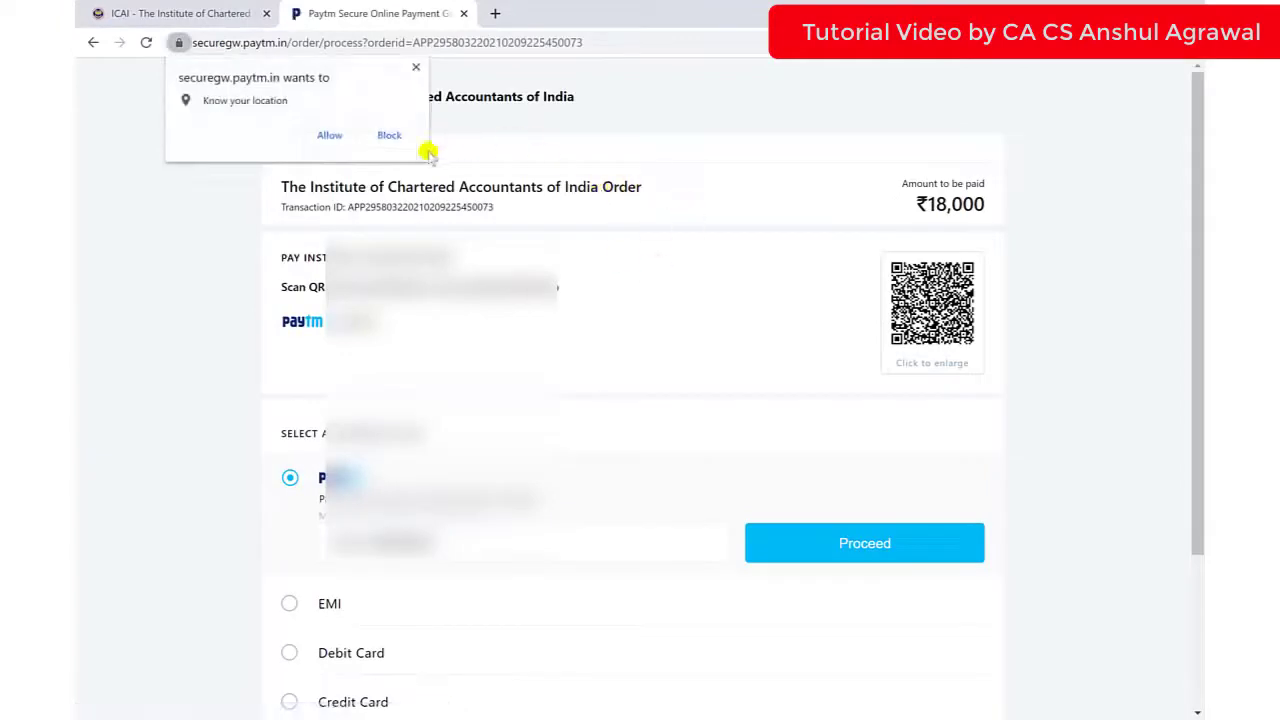
- Block the location prompt on the Paytm checkout and review the ₹18,000 ICAI order
{"action": "left_click", "coordinate": [416, 68]}
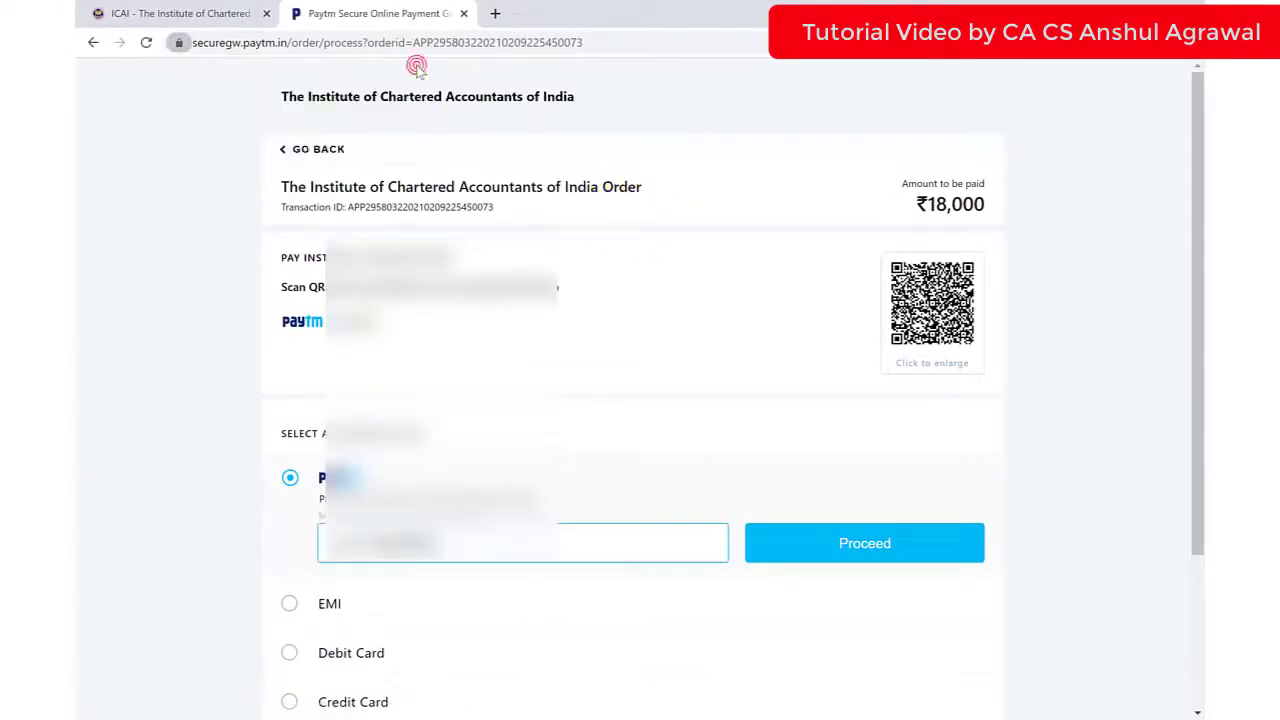
{"action": "left_click_drag", "start_coordinate": [283, 188], "coordinate": [634, 194]}
{"action": "left_click", "coordinate": [533, 207]}
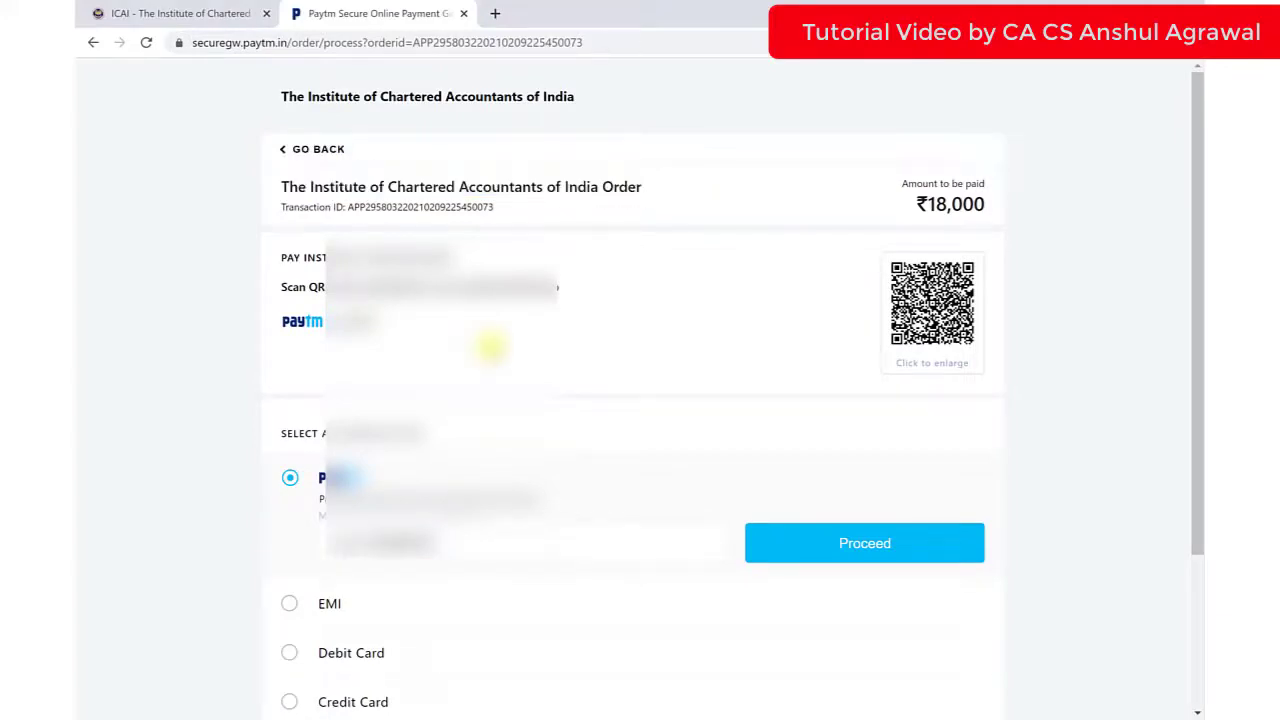
{"action": "scroll", "coordinate": [491, 346], "scroll_direction": "down", "scroll_amount": 3}
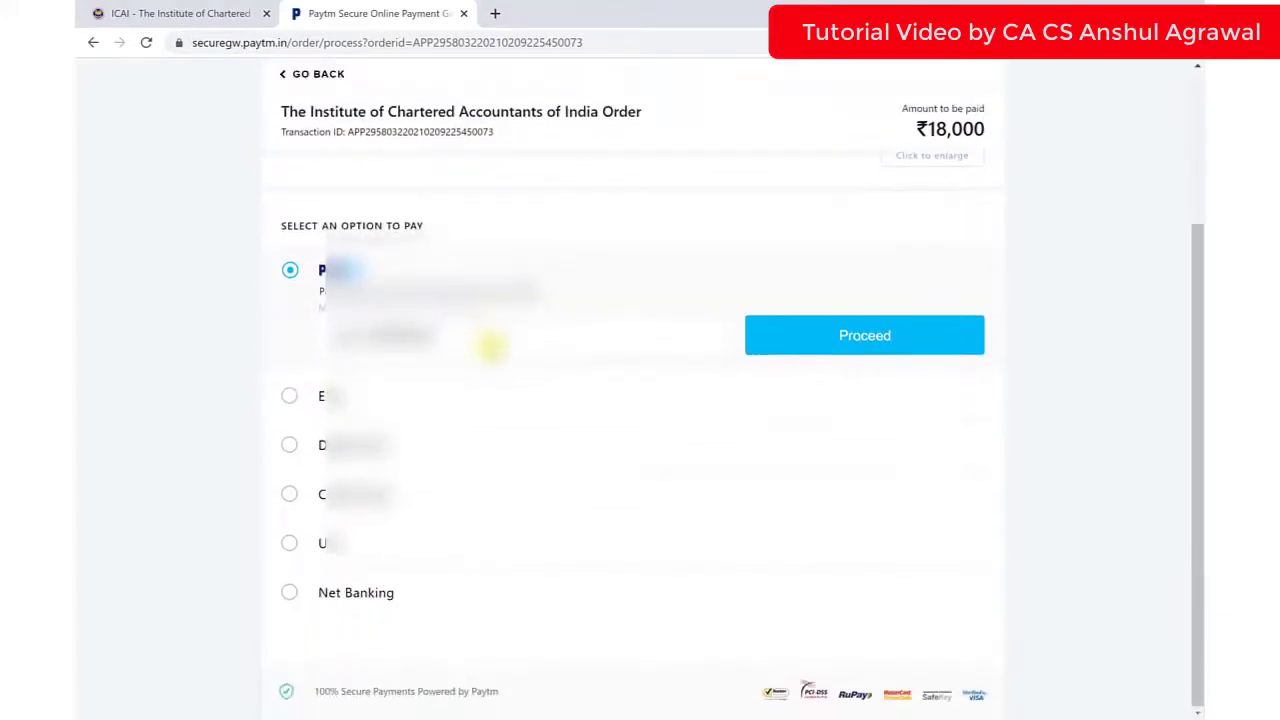
- Choose Credit Card among the payment options and enter the card number, moving to expiry date
{"action": "left_click", "coordinate": [289, 398]}
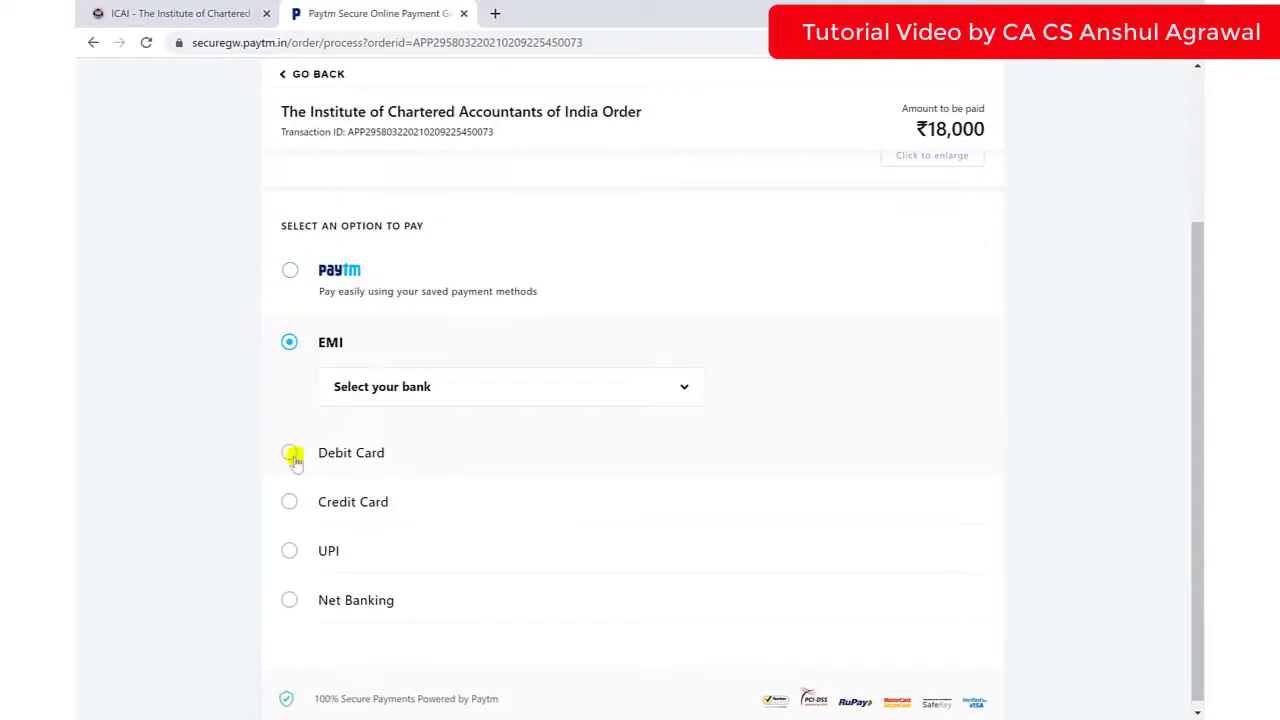
{"action": "left_click", "coordinate": [290, 452]}
{"action": "left_click", "coordinate": [290, 502]}
{"action": "left_click", "coordinate": [290, 553]}
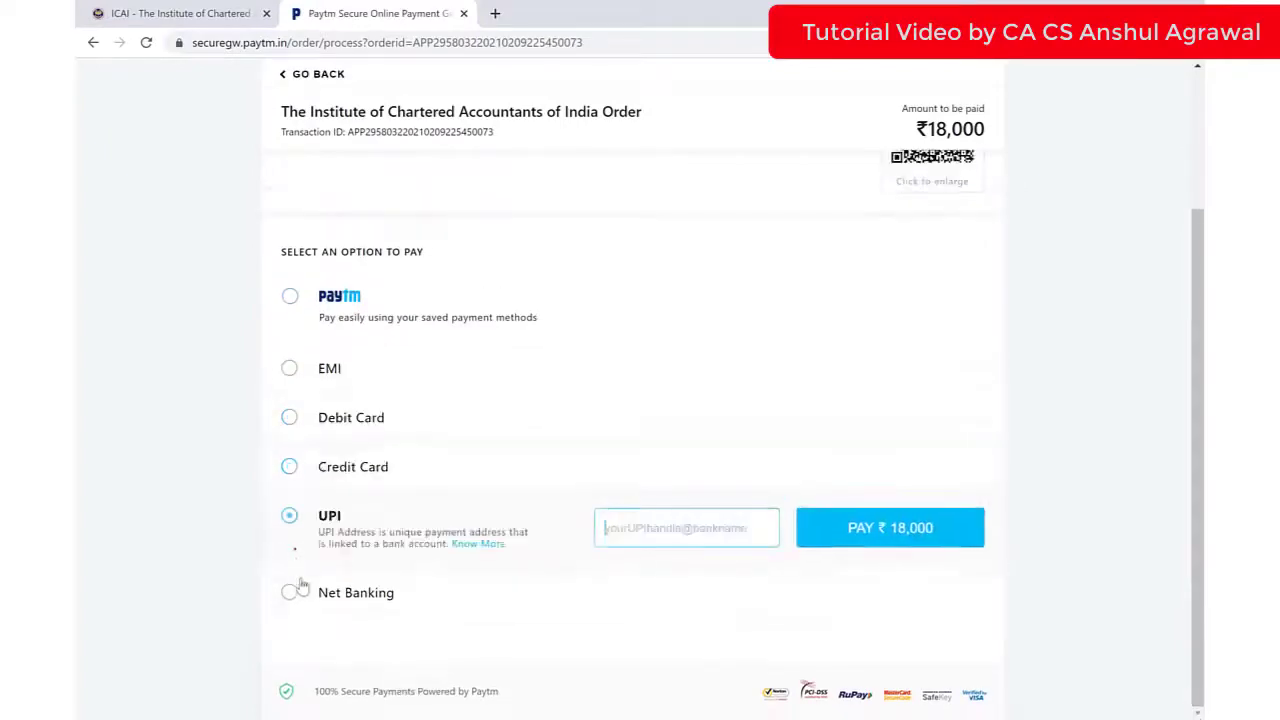
{"action": "left_click", "coordinate": [291, 591]}
{"action": "left_click", "coordinate": [292, 468]}
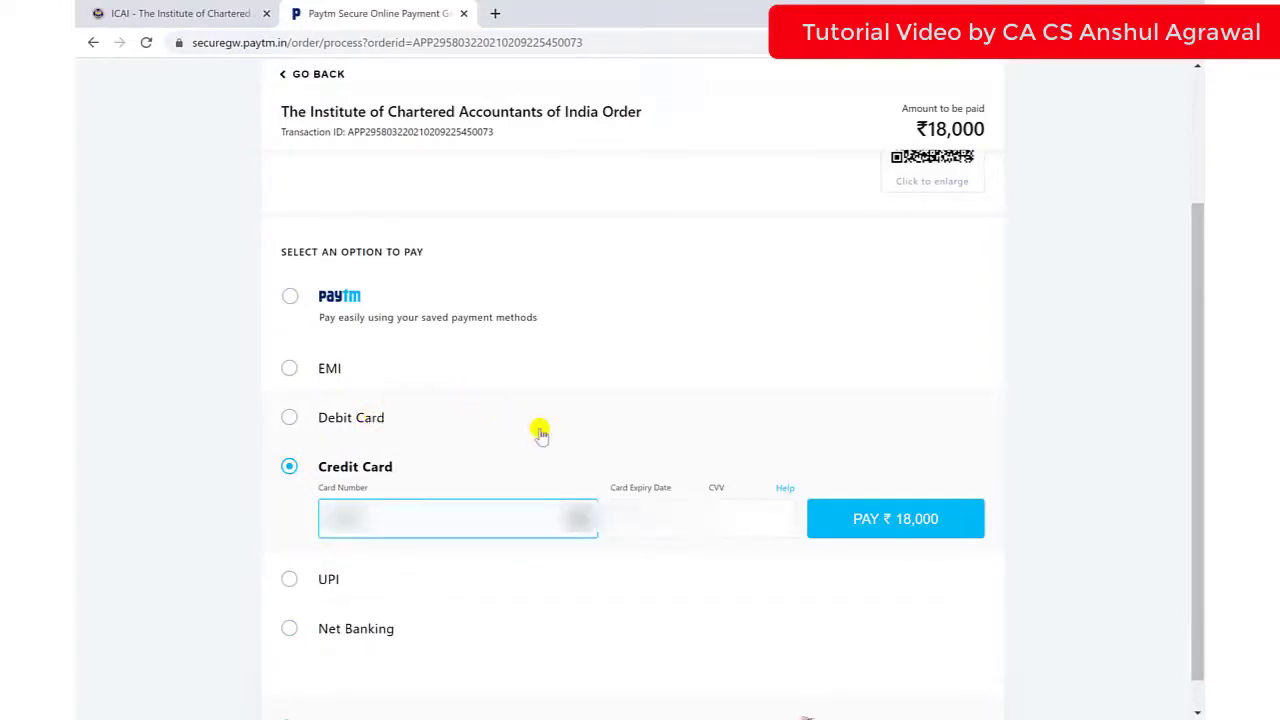
{"action": "type", "text": "1234"}
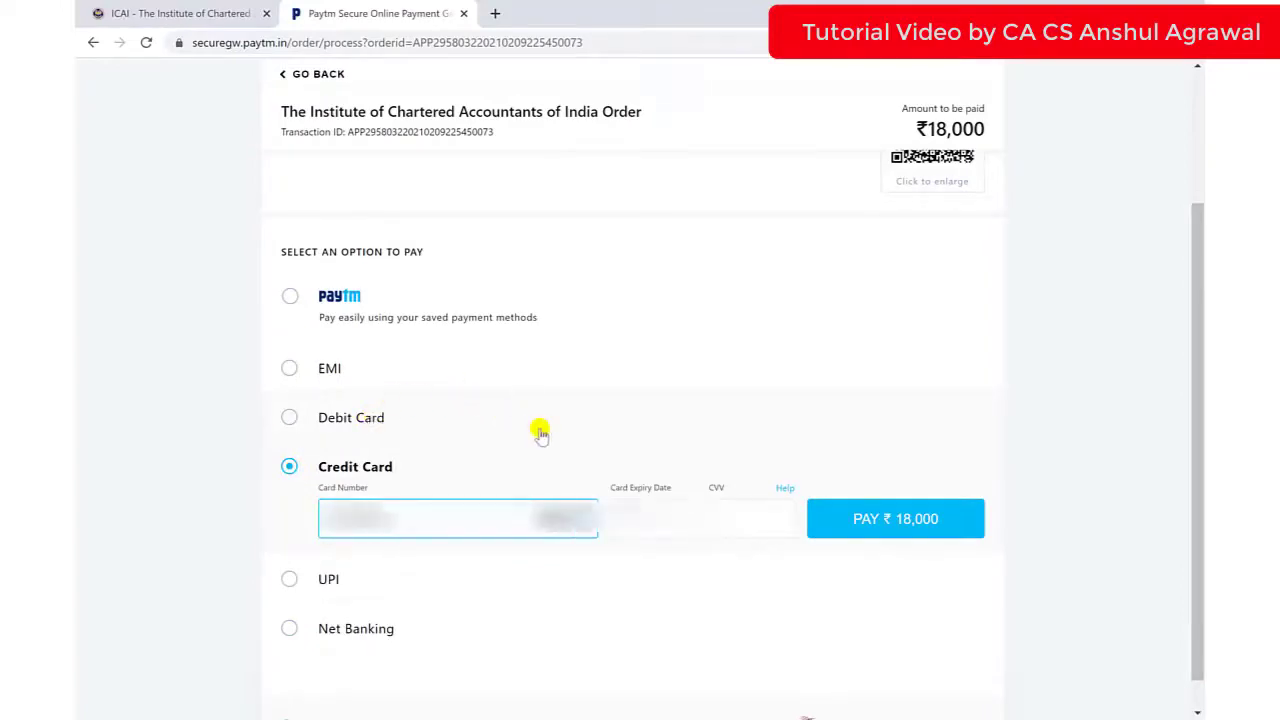
{"action": "type", "text": "5678"}
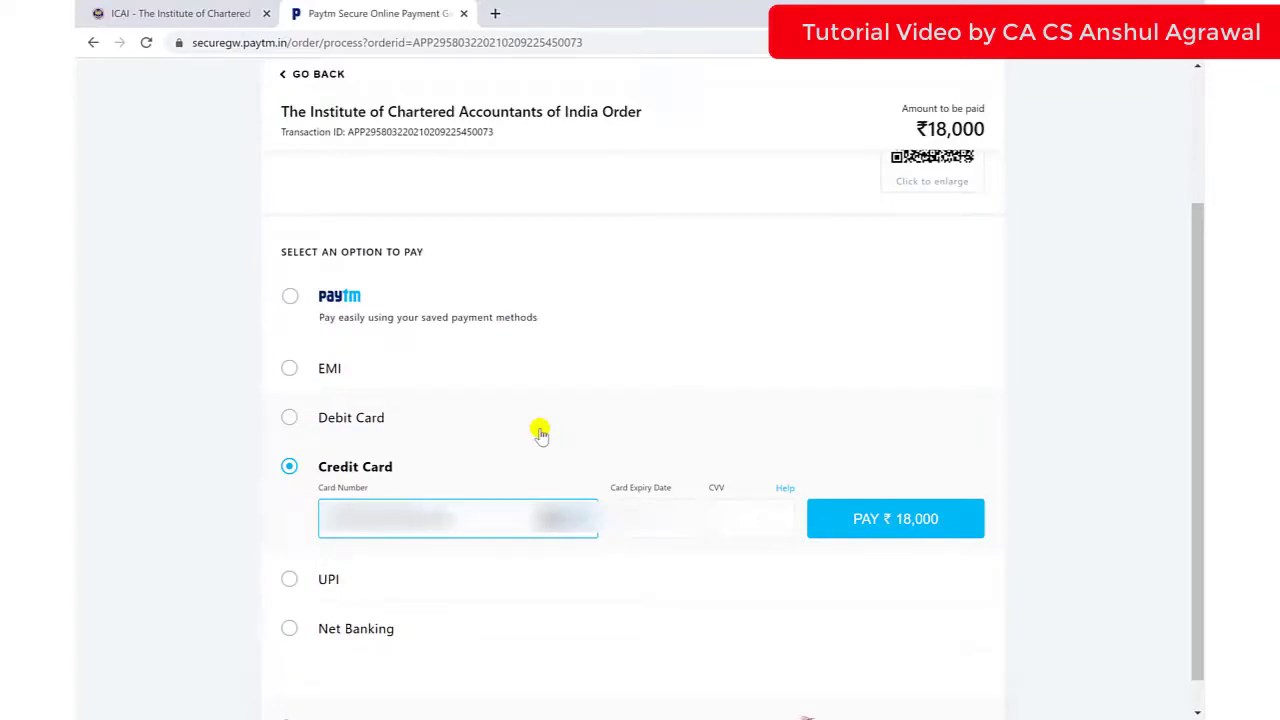
{"action": "key", "text": "Tab"}
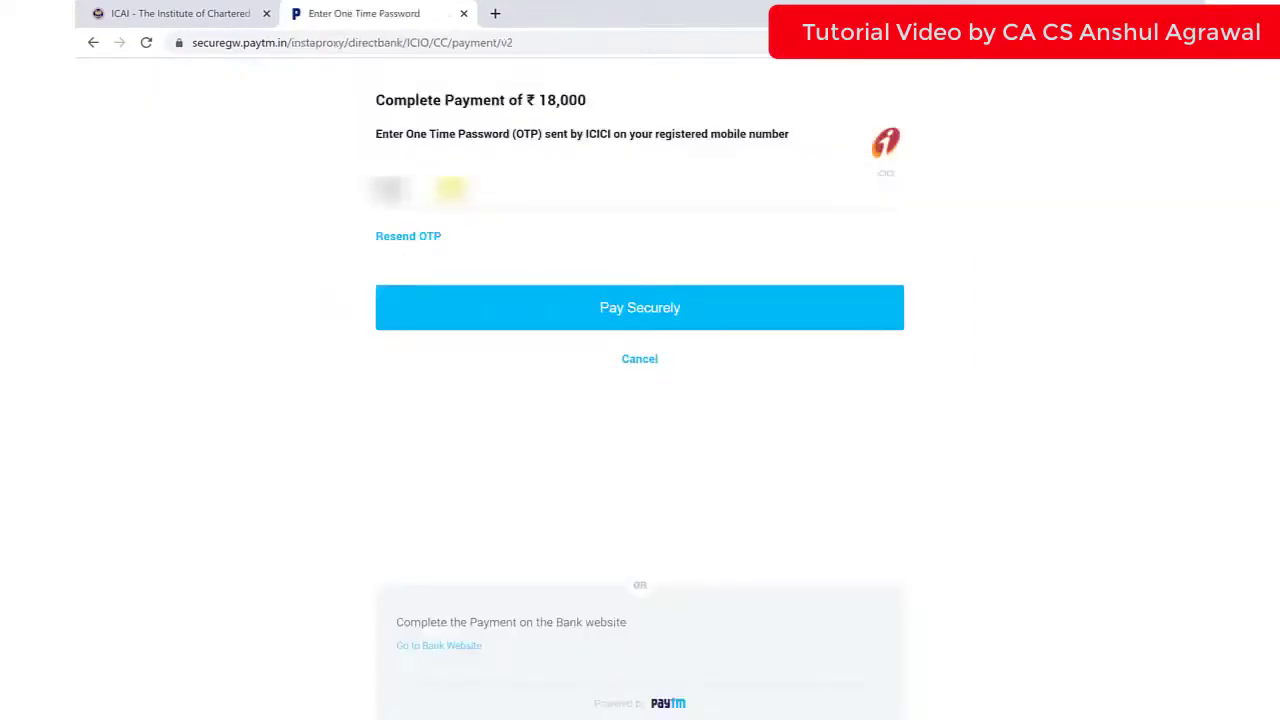
- Submit the entered bank OTP to pay the ₹18,000 securely
{"action": "key", "text": "Return"}
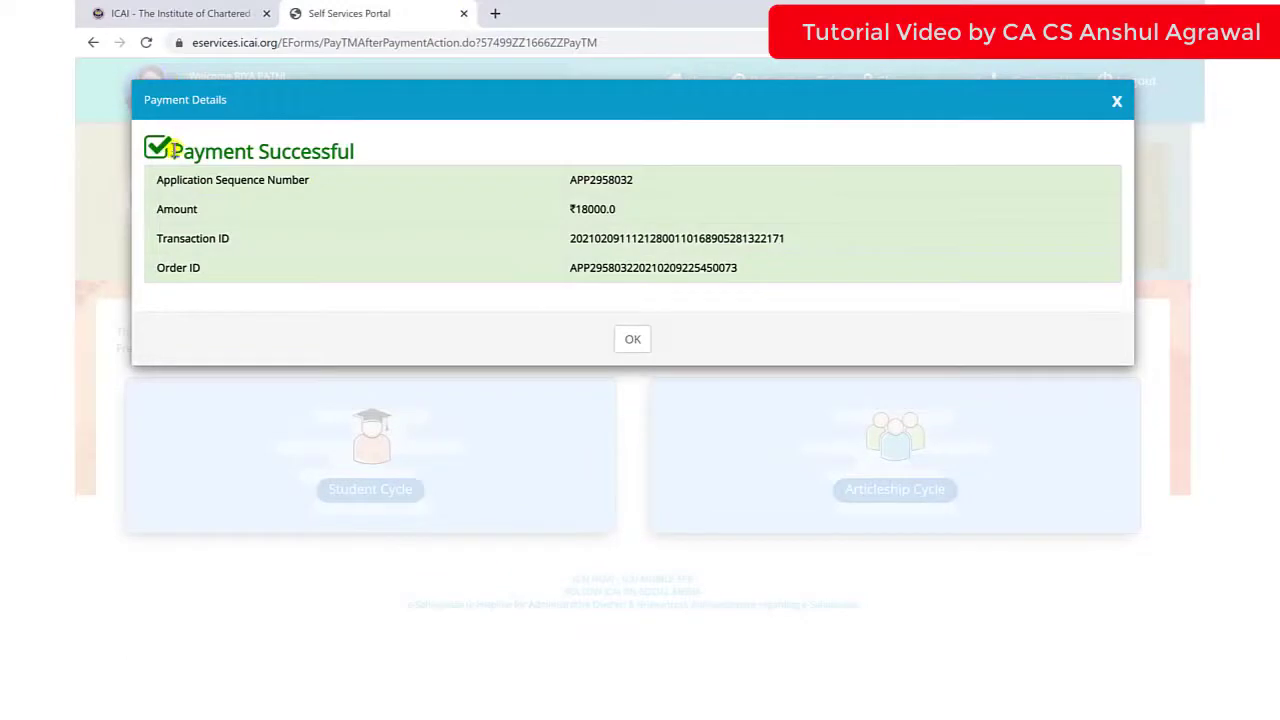
- Review the Payment Successful details for the ₹18,000 payment and close the dialog with OK
{"action": "left_click_drag", "start_coordinate": [170, 150], "coordinate": [363, 157]}
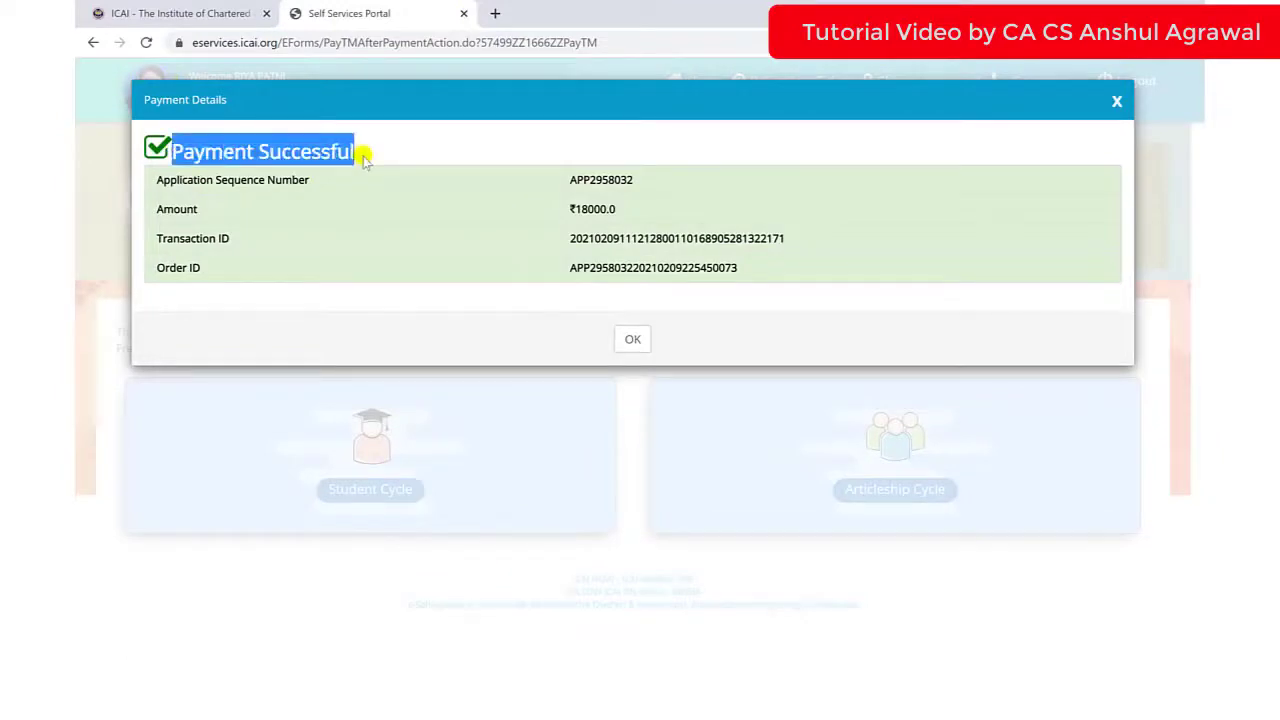
{"action": "left_click", "coordinate": [573, 181]}
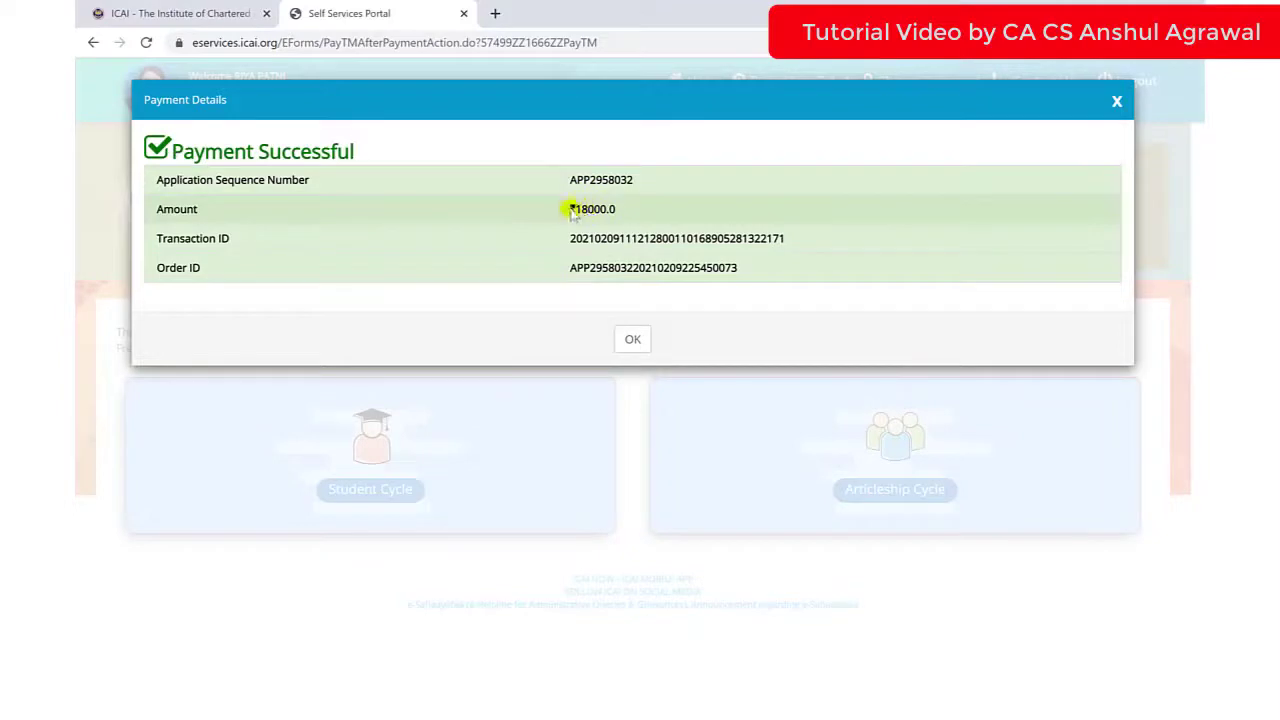
{"action": "left_click", "coordinate": [633, 340]}
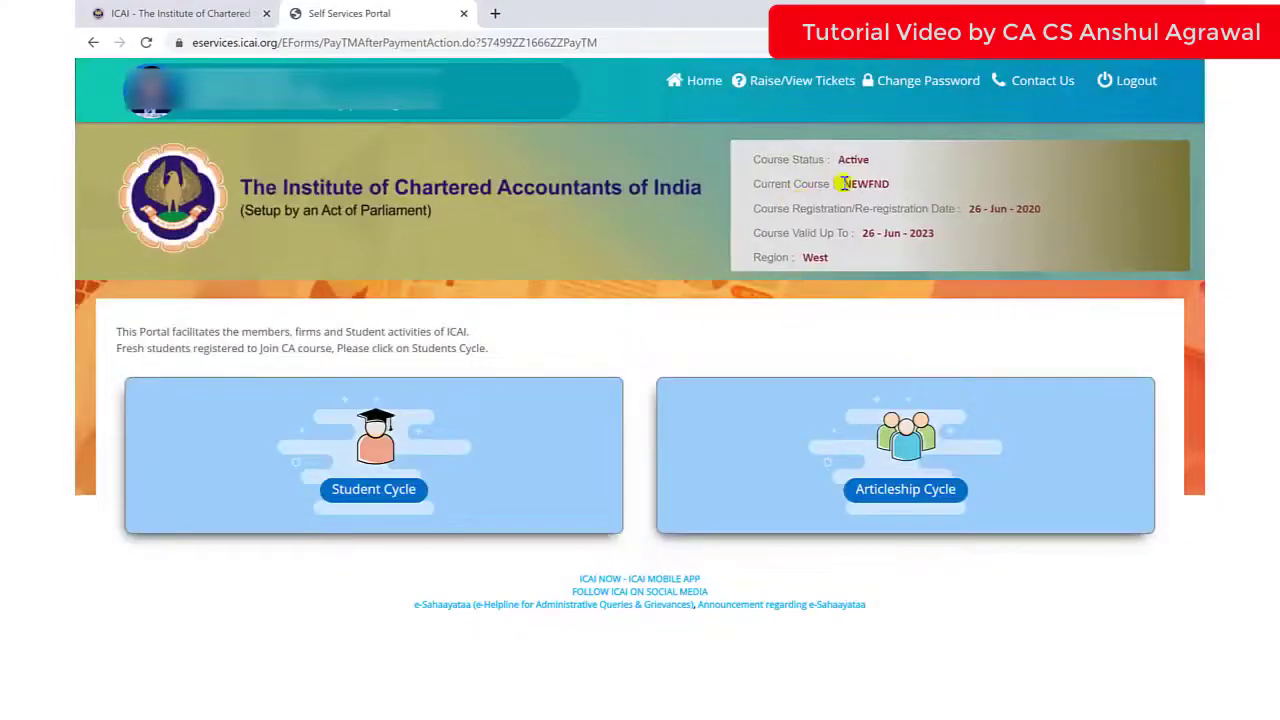
- Open Student Functions and check the application status is Submitted with Verifier as next approver
{"action": "left_click", "coordinate": [373, 488]}
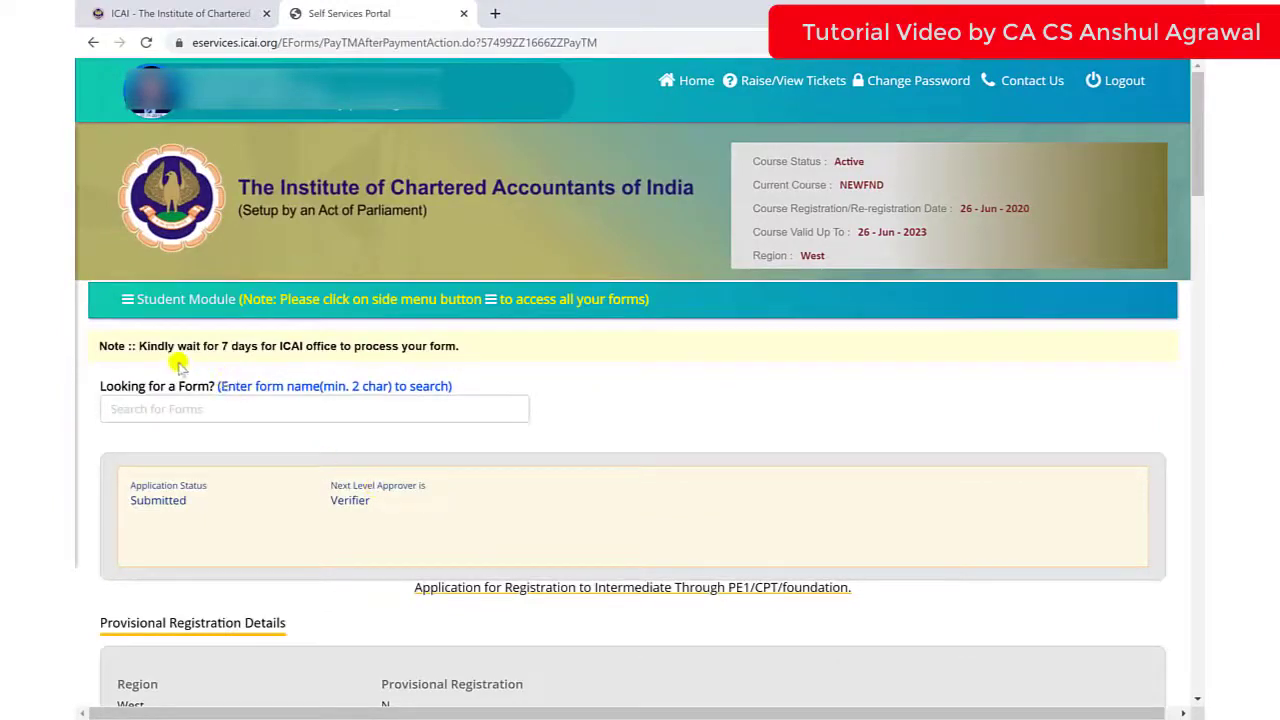
{"action": "left_click_drag", "start_coordinate": [139, 346], "coordinate": [459, 350]}
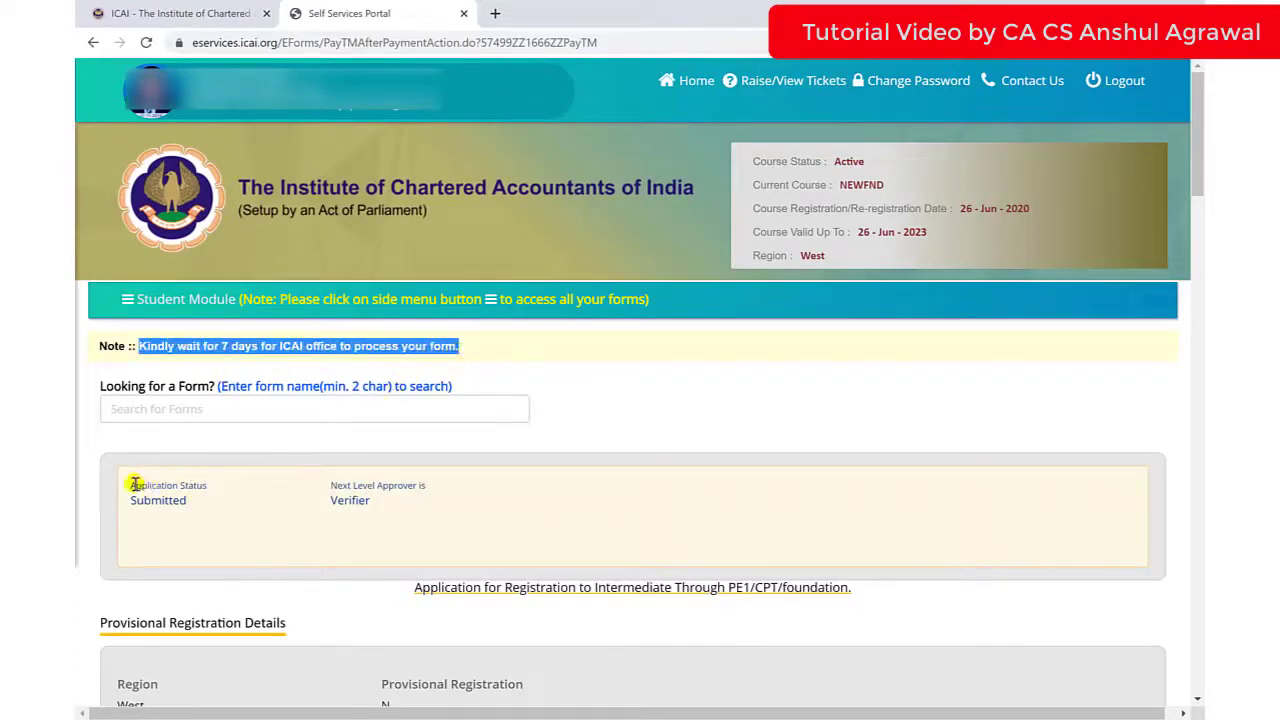
{"action": "left_click_drag", "start_coordinate": [133, 484], "coordinate": [207, 484]}
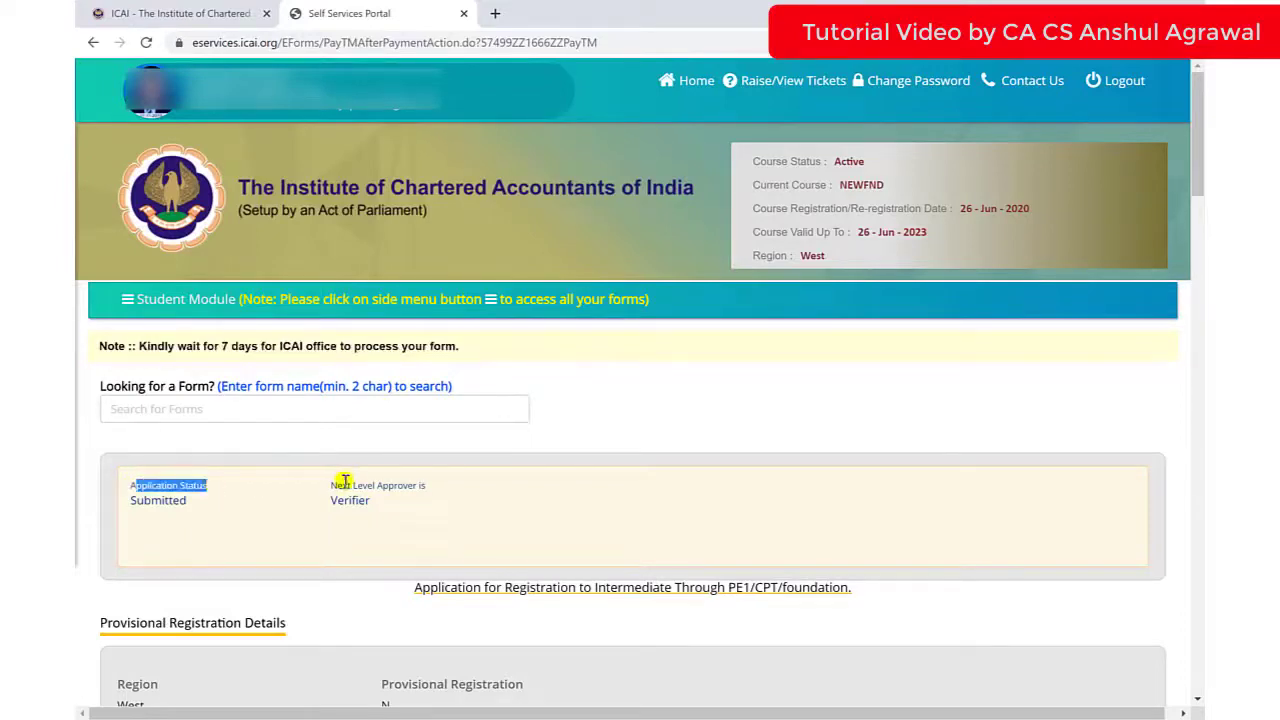
{"action": "left_click_drag", "start_coordinate": [336, 484], "coordinate": [425, 489]}
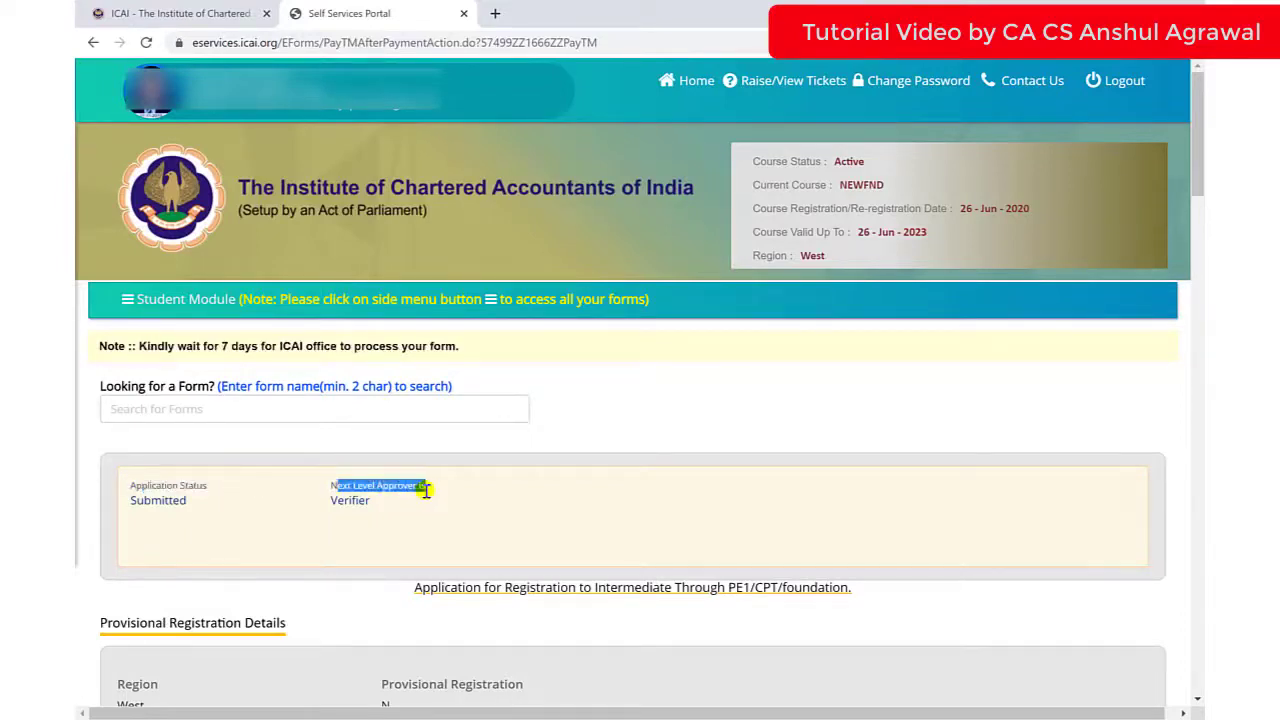
{"action": "scroll", "coordinate": [425, 489], "scroll_direction": "down", "scroll_amount": 5}
{"action": "scroll", "coordinate": [425, 488], "scroll_direction": "down", "scroll_amount": 1}
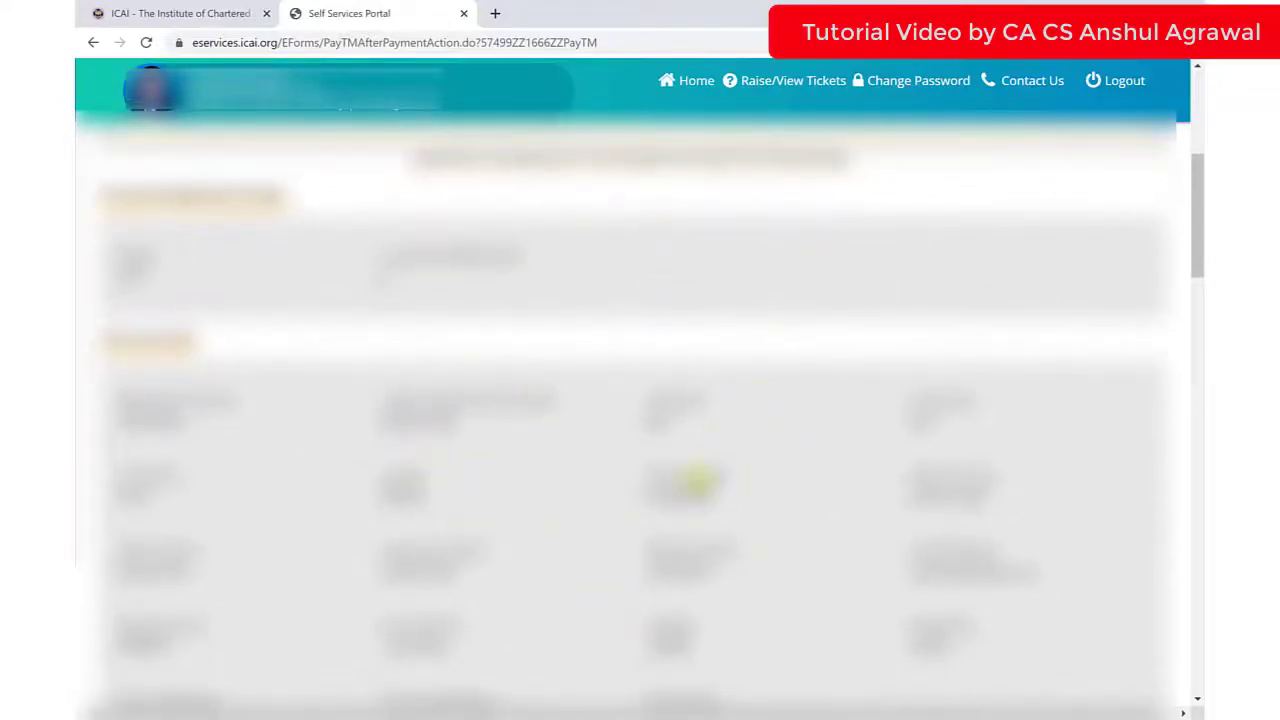
{"action": "scroll", "coordinate": [697, 483], "scroll_direction": "down", "scroll_amount": 15}
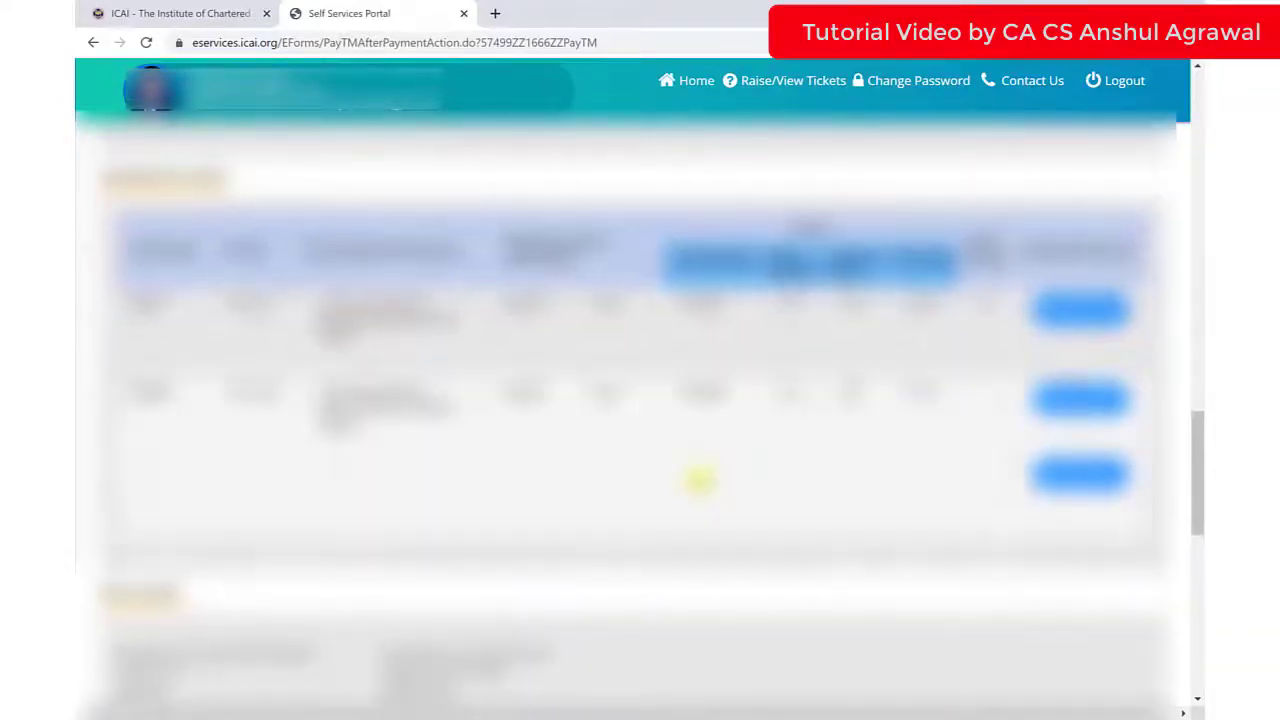
{"action": "scroll", "coordinate": [697, 483], "scroll_direction": "up", "scroll_amount": 15}
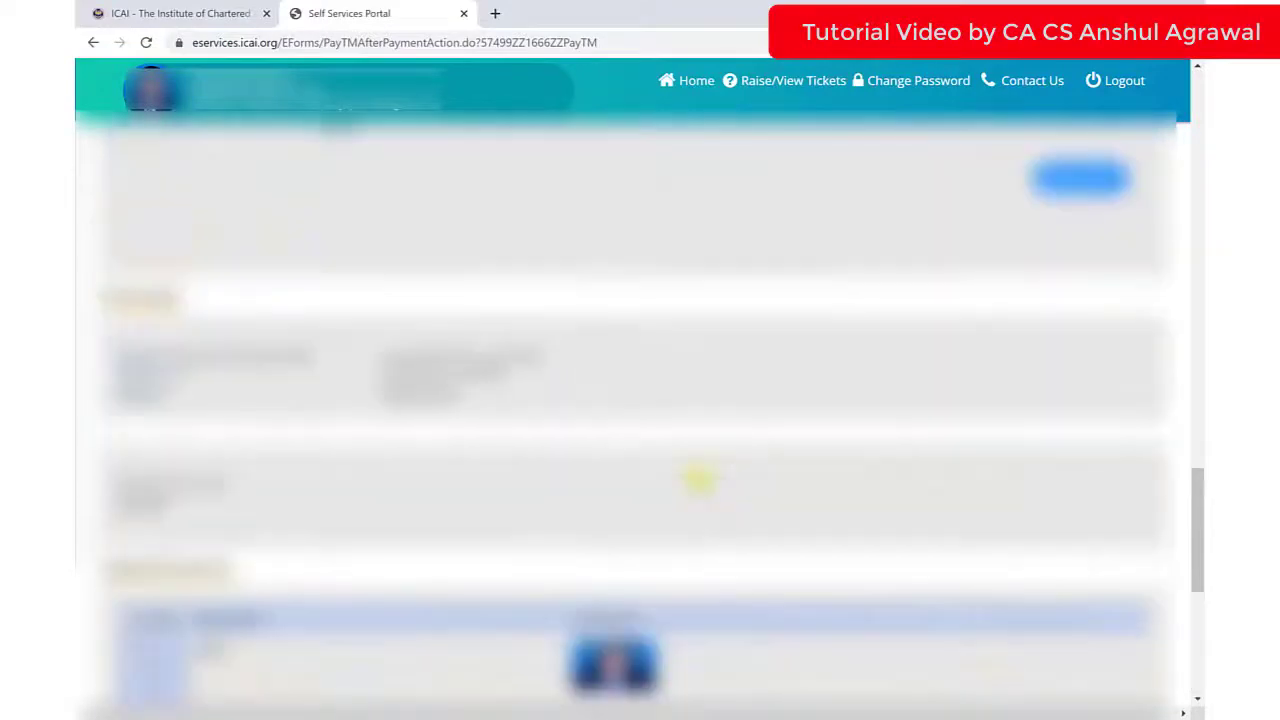